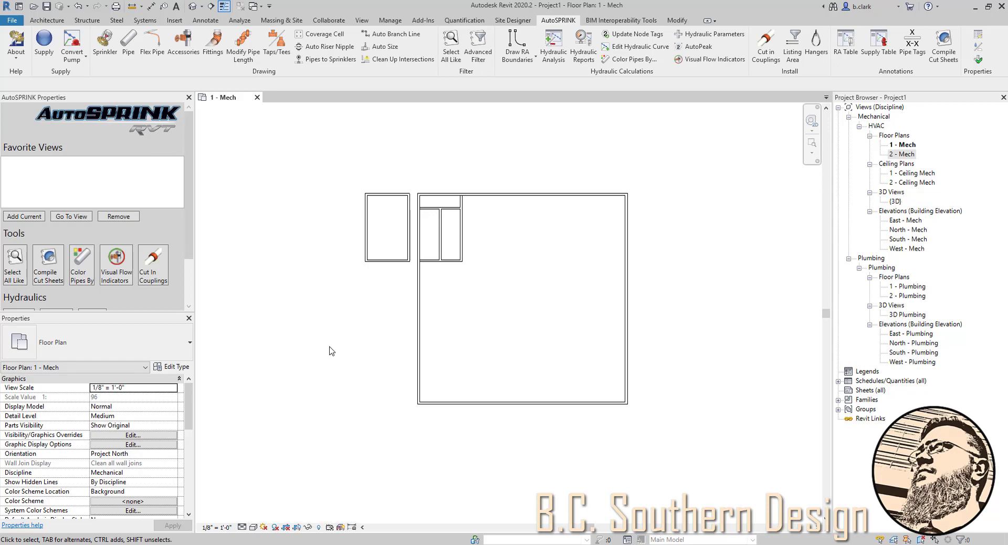
Check the Level 1 (0'-0") and Level 2 (10'-0") heads in the default 3D view, then return to 1 - Mech.
{"action": "scroll", "coordinate": [391, 203], "scroll_direction": "up", "scroll_amount": 3}
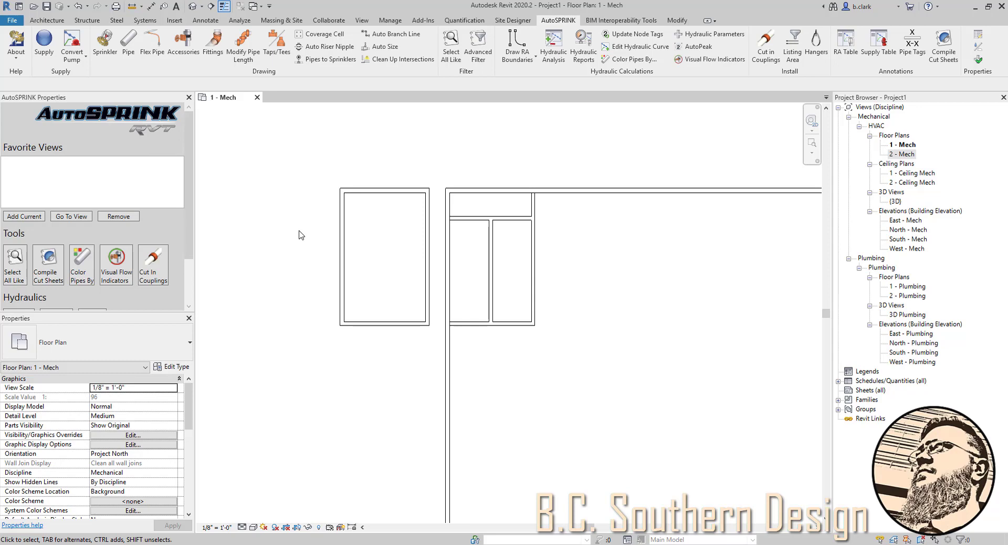
{"action": "scroll", "coordinate": [300, 235], "scroll_direction": "down", "scroll_amount": 2}
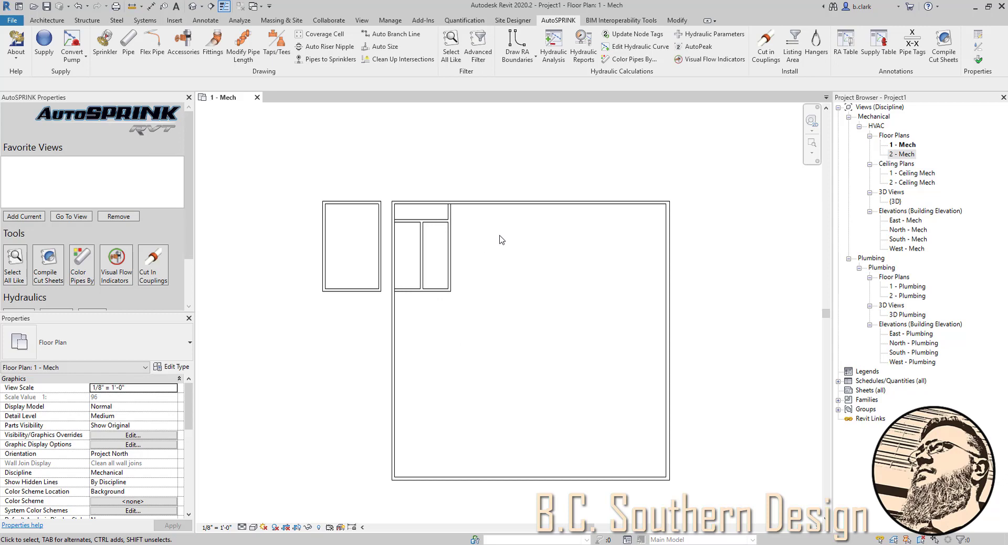
{"action": "scroll", "coordinate": [495, 180], "scroll_direction": "up", "scroll_amount": 2}
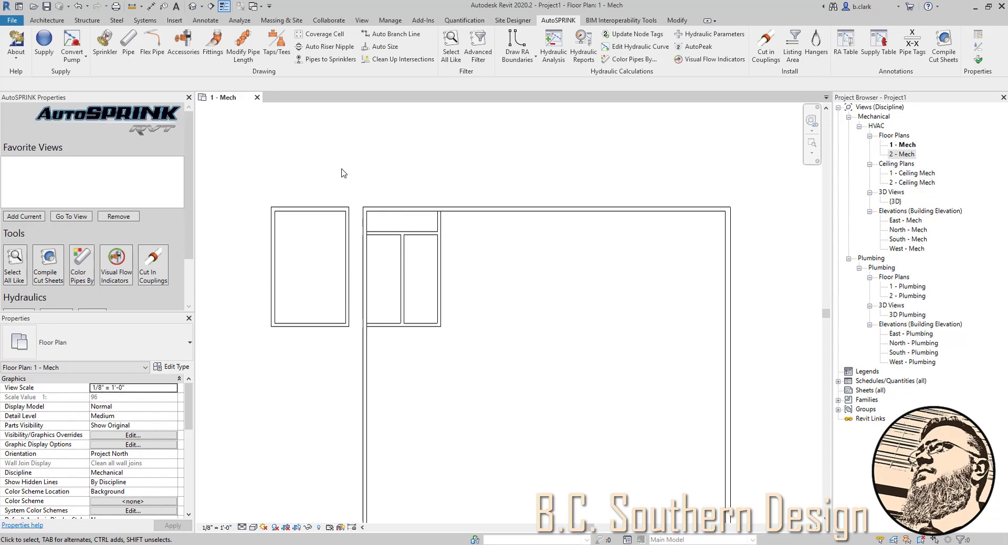
{"action": "scroll", "coordinate": [343, 174], "scroll_direction": "down", "scroll_amount": 1}
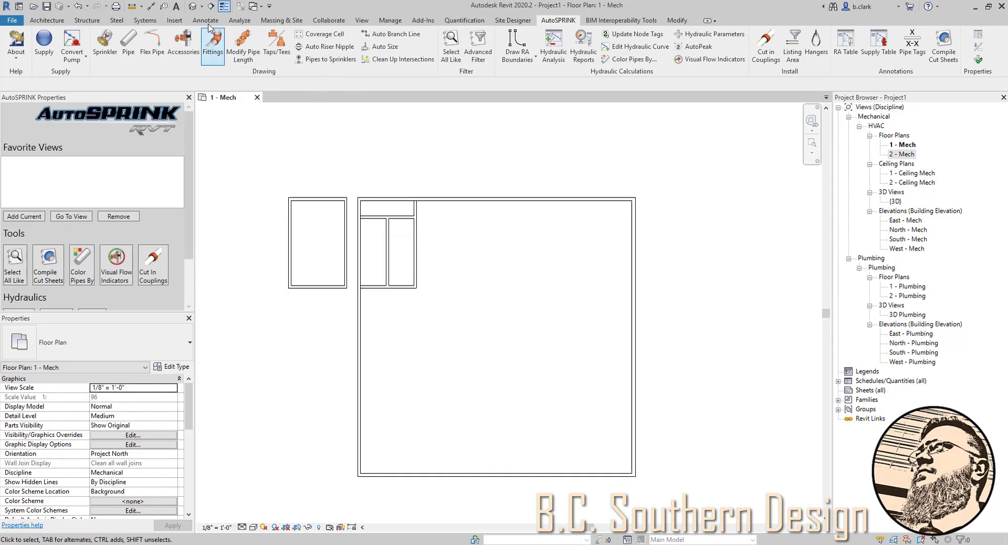
{"action": "left_click", "coordinate": [193, 6]}
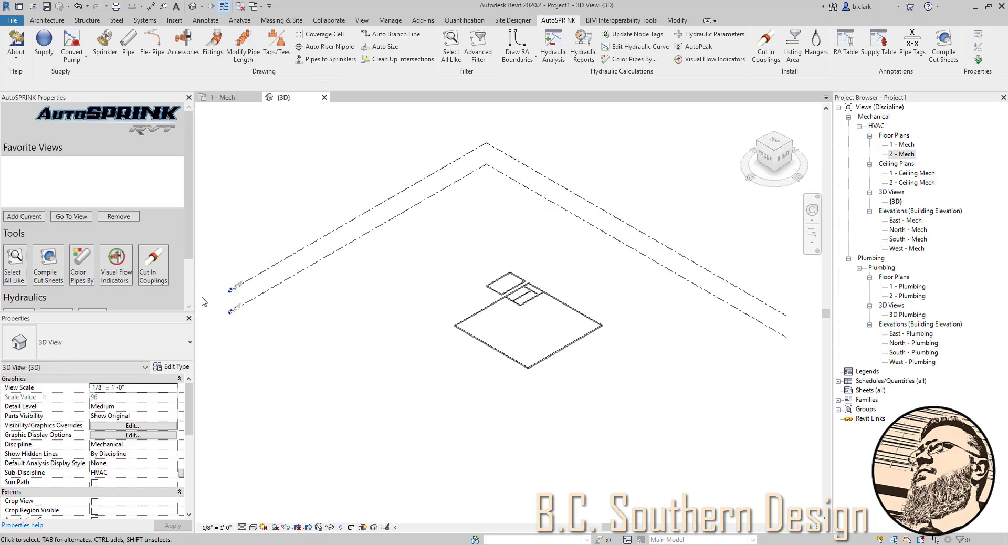
{"action": "scroll", "coordinate": [252, 304], "scroll_direction": "up", "scroll_amount": 5}
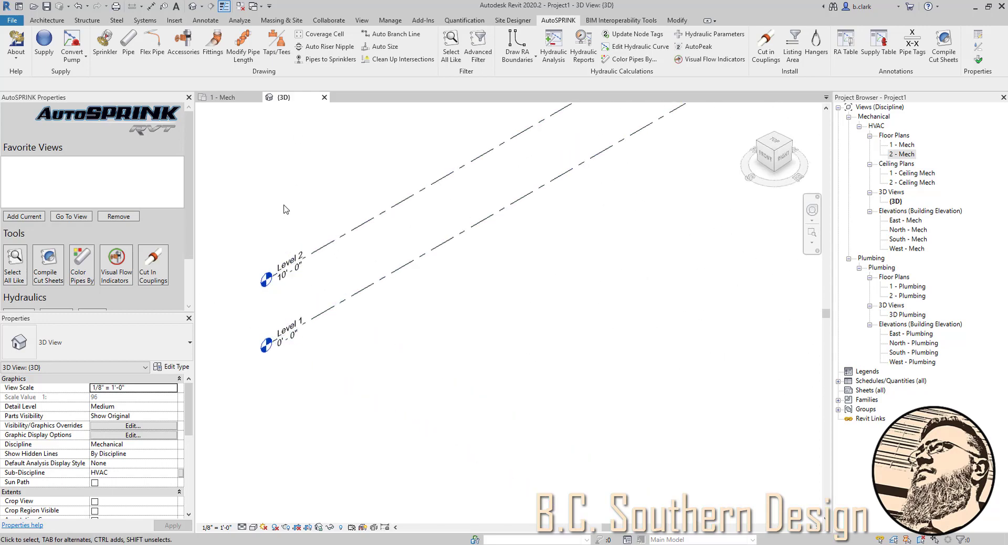
{"action": "left_click", "coordinate": [223, 97]}
{"action": "scroll", "coordinate": [251, 212], "scroll_direction": "down", "scroll_amount": 1}
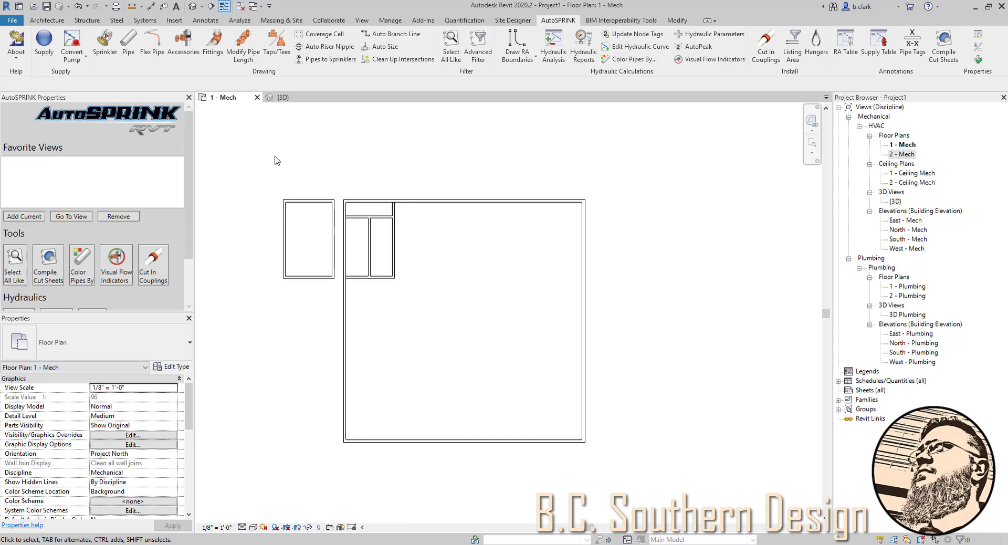
Open the 2 - Mech plan and set its view range Bottom and View Depth to Unlimited.
{"action": "double_click", "coordinate": [898, 154]}
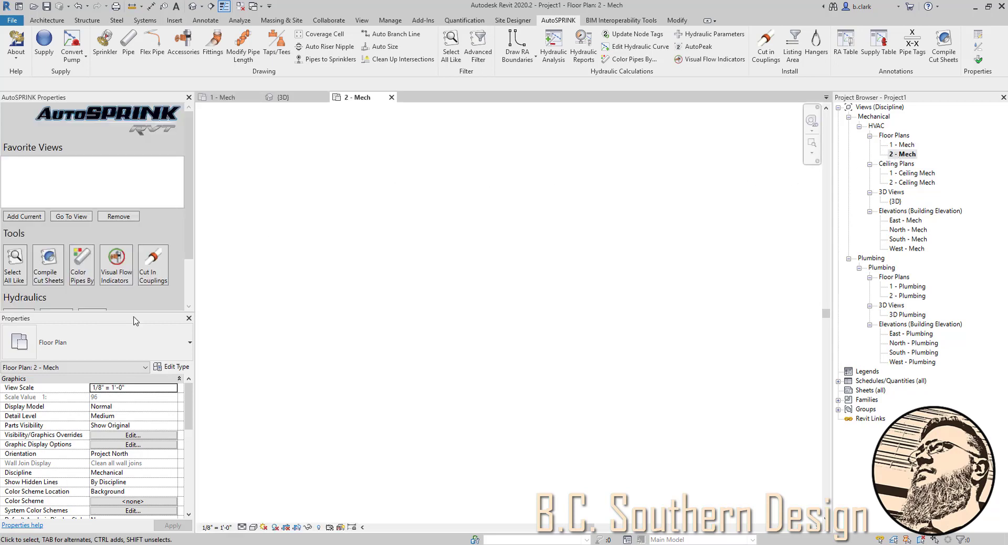
{"action": "scroll", "coordinate": [123, 458], "scroll_direction": "down", "scroll_amount": 4}
{"action": "scroll", "coordinate": [116, 440], "scroll_direction": "down", "scroll_amount": 2}
{"action": "left_click", "coordinate": [122, 462]}
{"action": "left_click", "coordinate": [471, 200]}
{"action": "left_click", "coordinate": [467, 222]}
{"action": "left_click", "coordinate": [469, 232]}
{"action": "left_click", "coordinate": [467, 256]}
{"action": "left_click", "coordinate": [509, 270]}
Copy the mezzanine DWG import and place the copy just right of the original.
{"action": "left_click", "coordinate": [312, 288]}
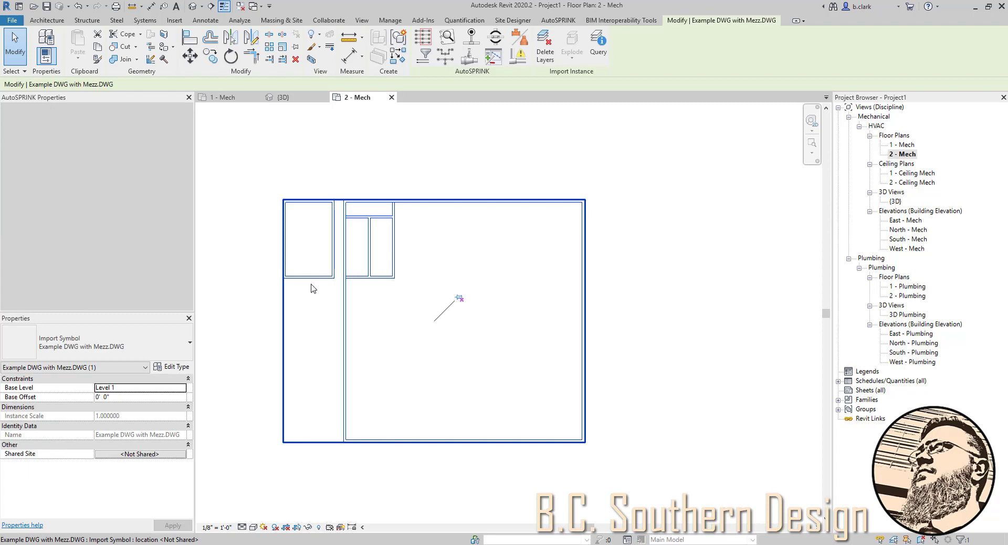
{"action": "left_click", "coordinate": [210, 56]}
{"action": "left_click", "coordinate": [363, 167]}
{"action": "left_click", "coordinate": [384, 167]}
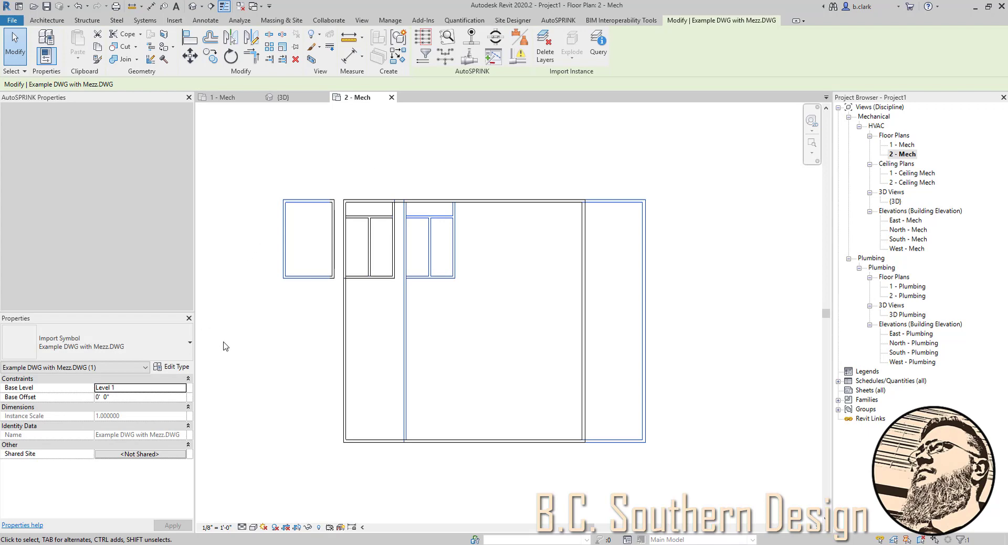
Set the DWG copy's Base Level to Level 2.
{"action": "left_click", "coordinate": [514, 258]}
{"action": "left_click", "coordinate": [454, 261]}
{"action": "left_click", "coordinate": [181, 387]}
{"action": "left_click", "coordinate": [132, 406]}
{"action": "left_click", "coordinate": [159, 524]}
Orbit the 3D view to confirm the raised copy, then select the Level 2 DWG in 2 - Mech.
{"action": "left_click", "coordinate": [302, 395]}
{"action": "left_click", "coordinate": [284, 97]}
{"action": "scroll", "coordinate": [335, 294], "scroll_direction": "down", "scroll_amount": 4}
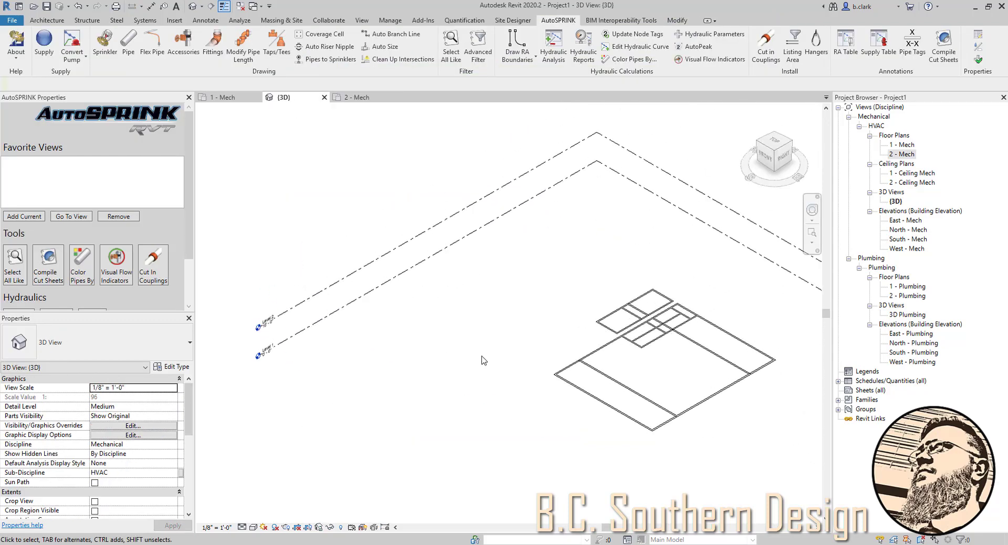
{"action": "middle_click_drag", "start_coordinate": [480, 360], "coordinate": [509, 315], "text": "shift"}
{"action": "left_click", "coordinate": [360, 98]}
{"action": "left_click", "coordinate": [441, 276]}
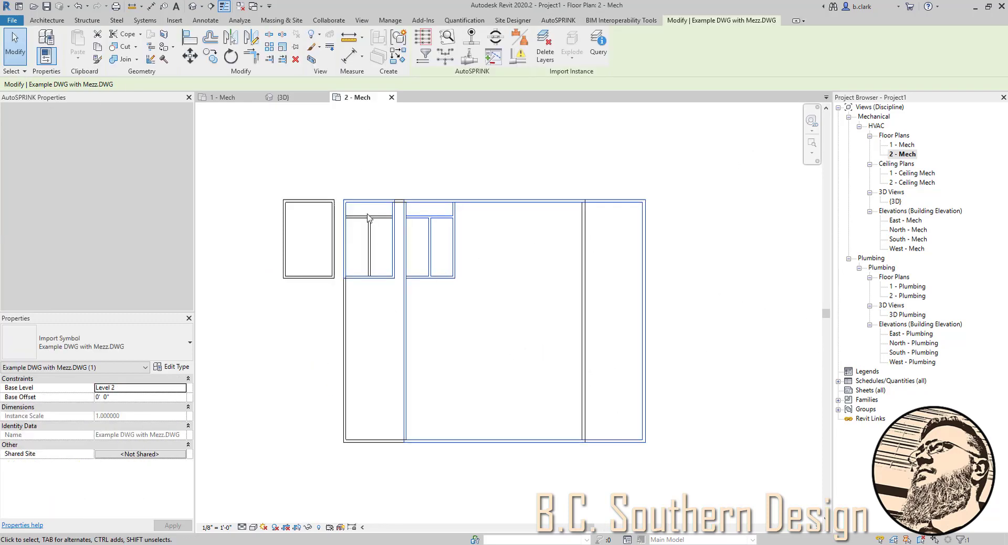
{"action": "left_click", "coordinate": [190, 55]}
{"action": "left_click", "coordinate": [409, 138]}
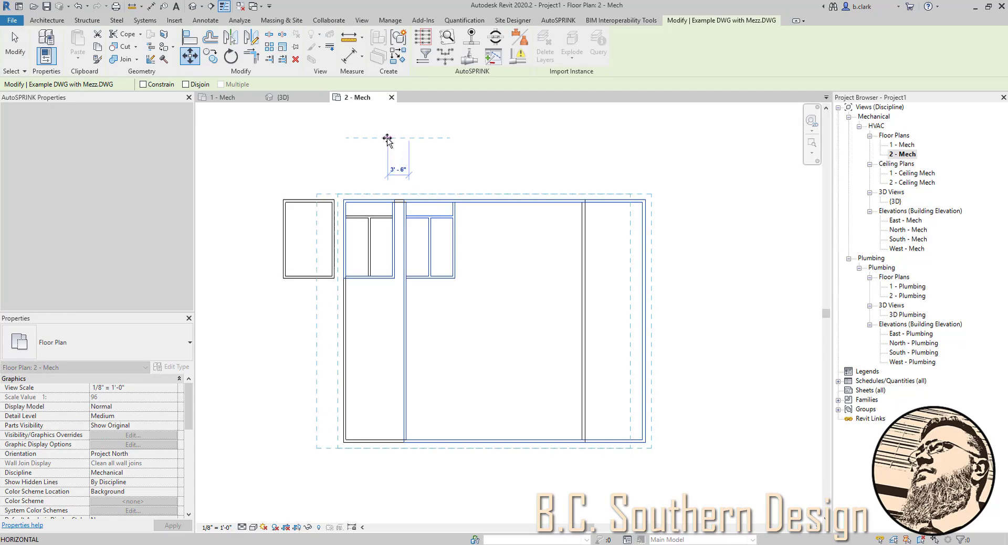
{"action": "left_click", "coordinate": [387, 139]}
{"action": "key", "text": "Escape"}
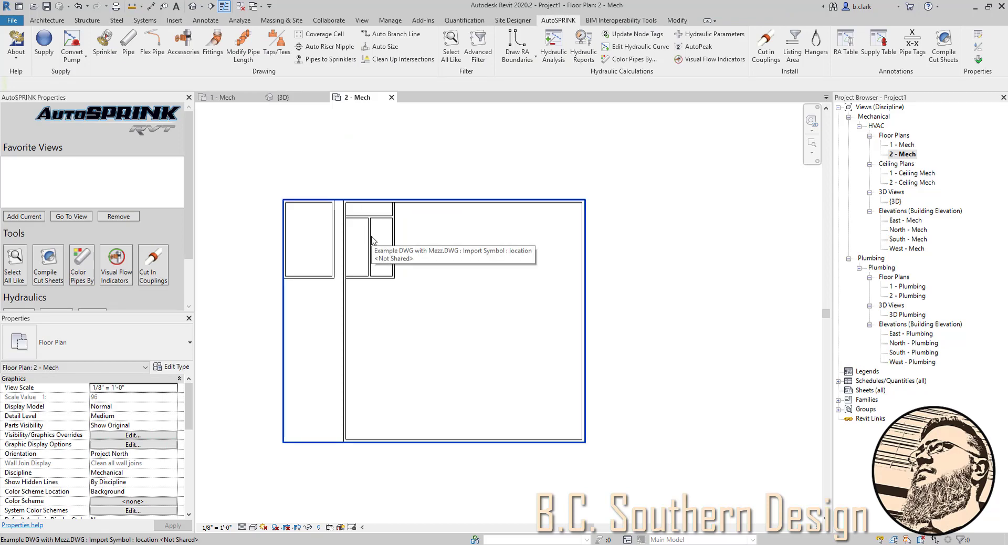
{"action": "scroll", "coordinate": [372, 178], "scroll_direction": "up", "scroll_amount": 2}
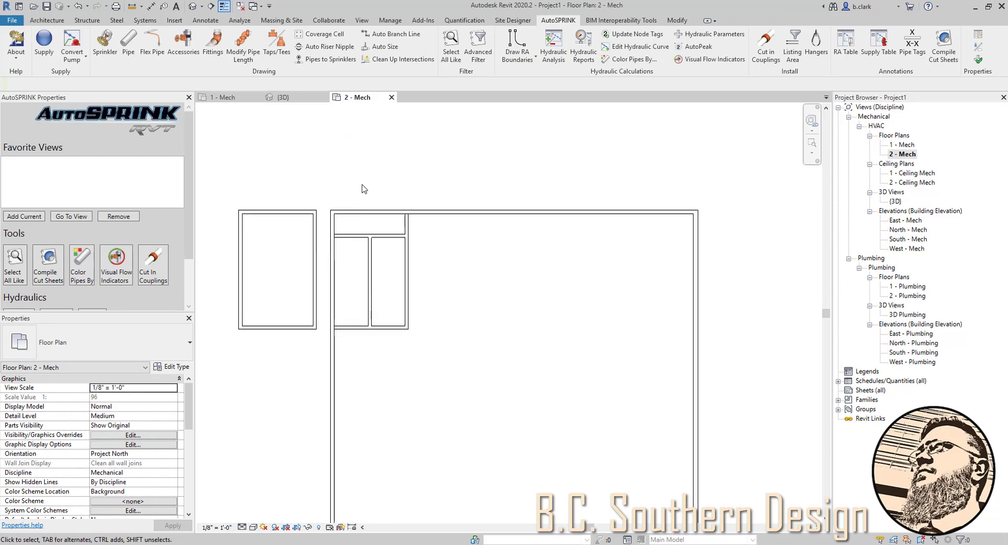
{"action": "scroll", "coordinate": [365, 158], "scroll_direction": "down", "scroll_amount": 2}
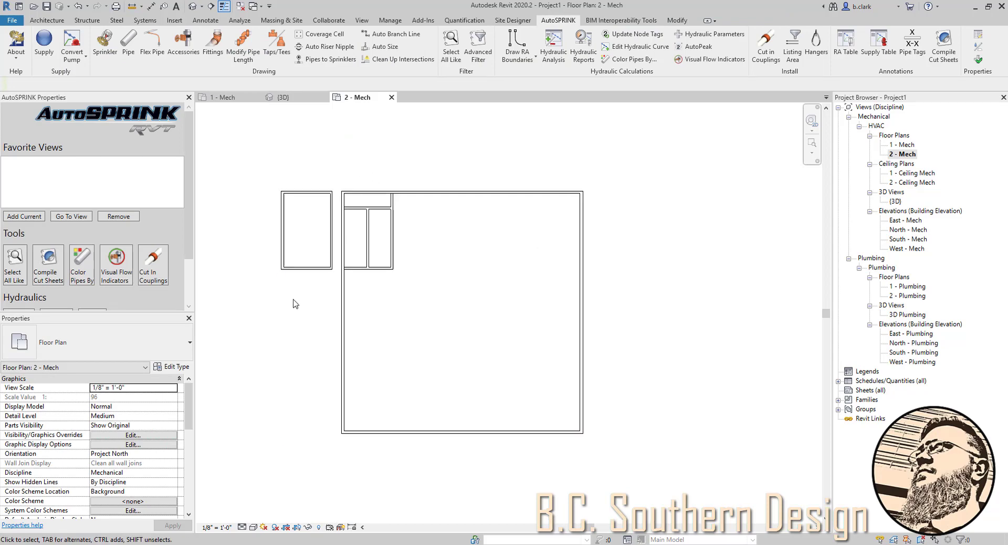
{"action": "left_click", "coordinate": [307, 276]}
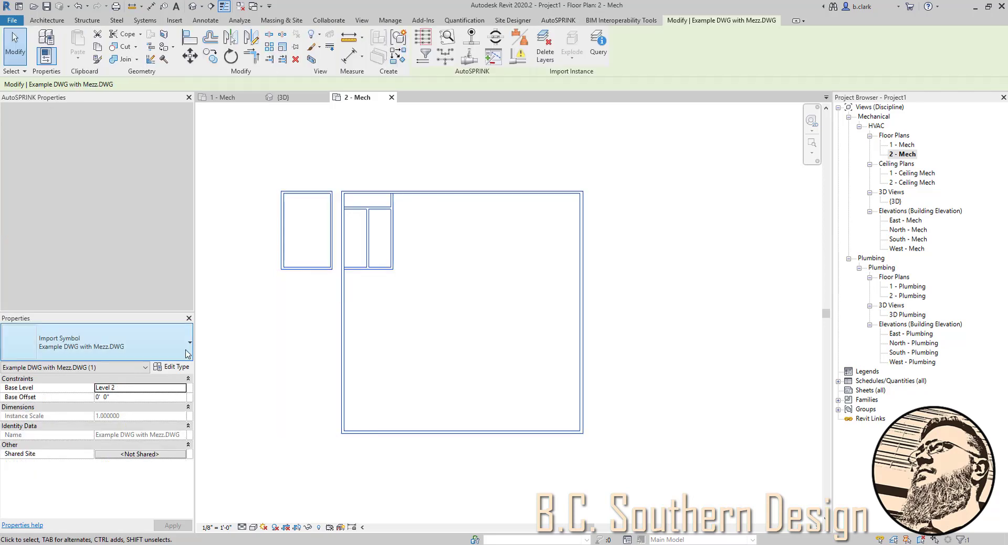
{"action": "scroll", "coordinate": [291, 204], "scroll_direction": "up", "scroll_amount": 2}
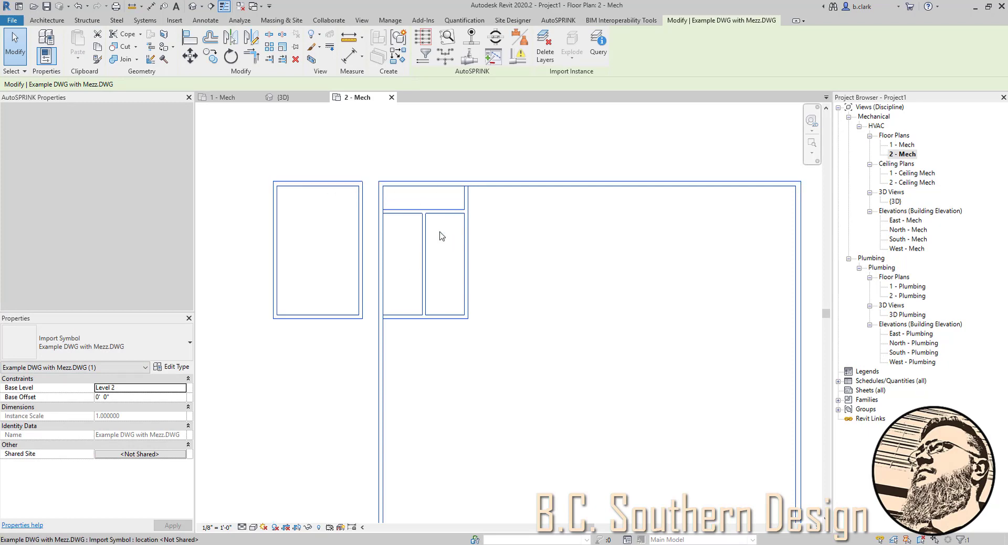
{"action": "left_click", "coordinate": [190, 55]}
{"action": "scroll", "coordinate": [273, 178], "scroll_direction": "up", "scroll_amount": 1}
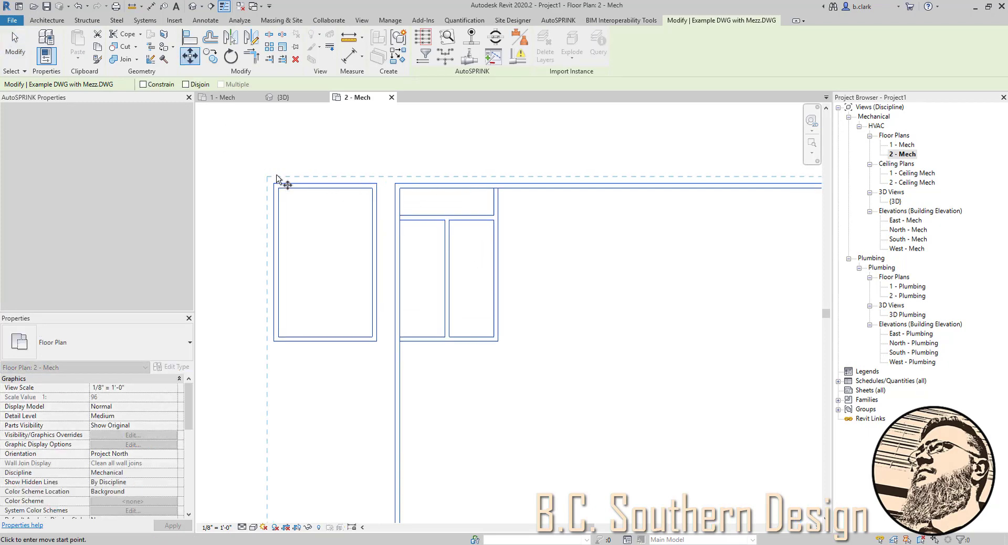
{"action": "left_click", "coordinate": [278, 194]}
{"action": "key", "text": "Escape"}
{"action": "scroll", "coordinate": [326, 248], "scroll_direction": "down", "scroll_amount": 2}
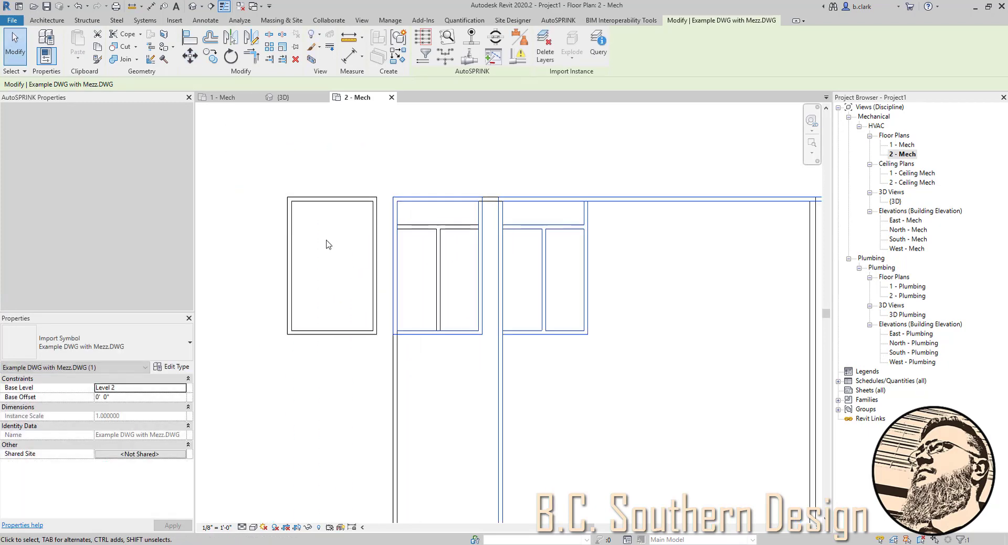
{"action": "key", "text": "Escape"}
{"action": "scroll", "coordinate": [321, 186], "scroll_direction": "down", "scroll_amount": 2}
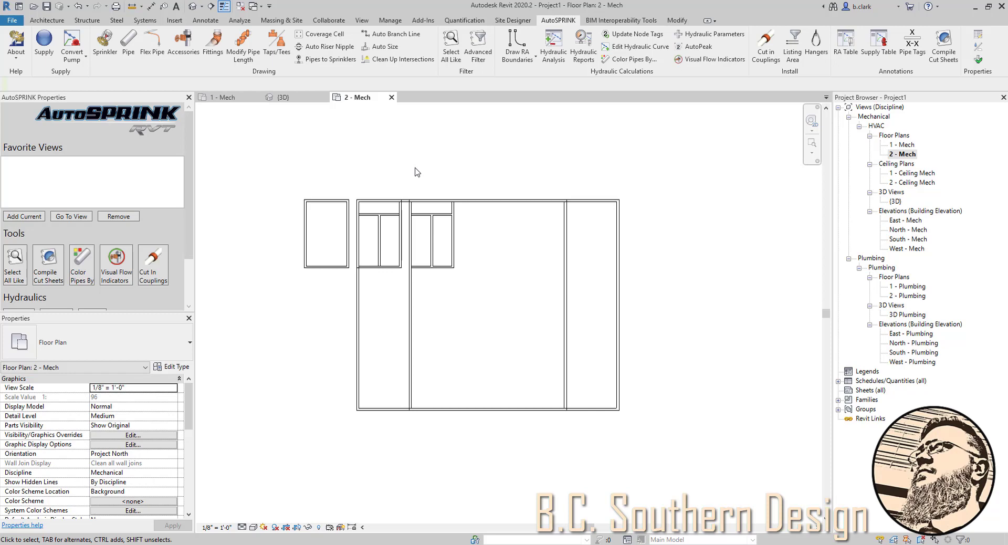
Set the 2 - Mech view range Bottom and View Depth to Associated Level (Level 2).
{"action": "scroll", "coordinate": [373, 182], "scroll_direction": "up", "scroll_amount": 1}
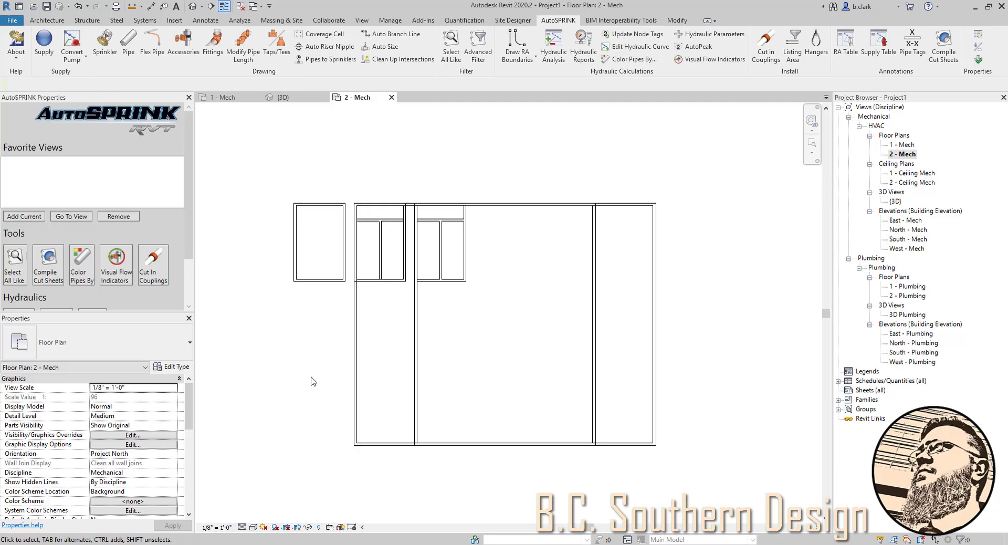
{"action": "scroll", "coordinate": [134, 487], "scroll_direction": "down", "scroll_amount": 2}
{"action": "scroll", "coordinate": [134, 487], "scroll_direction": "down", "scroll_amount": 1}
{"action": "scroll", "coordinate": [135, 482], "scroll_direction": "up", "scroll_amount": 1}
{"action": "scroll", "coordinate": [136, 481], "scroll_direction": "down", "scroll_amount": 2}
{"action": "left_click", "coordinate": [146, 463]}
{"action": "left_click", "coordinate": [478, 200]}
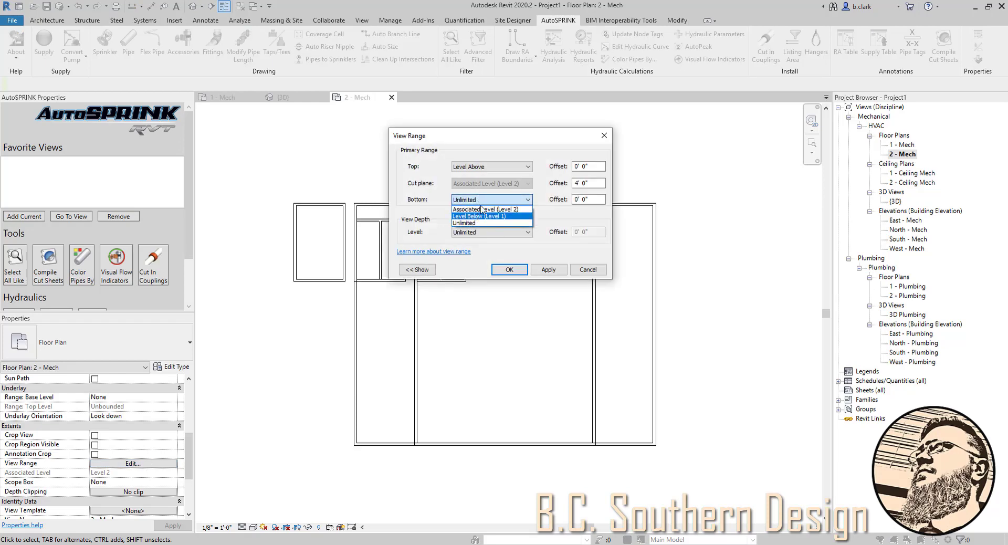
{"action": "left_click", "coordinate": [479, 209]}
{"action": "left_click", "coordinate": [478, 231]}
{"action": "left_click", "coordinate": [479, 248]}
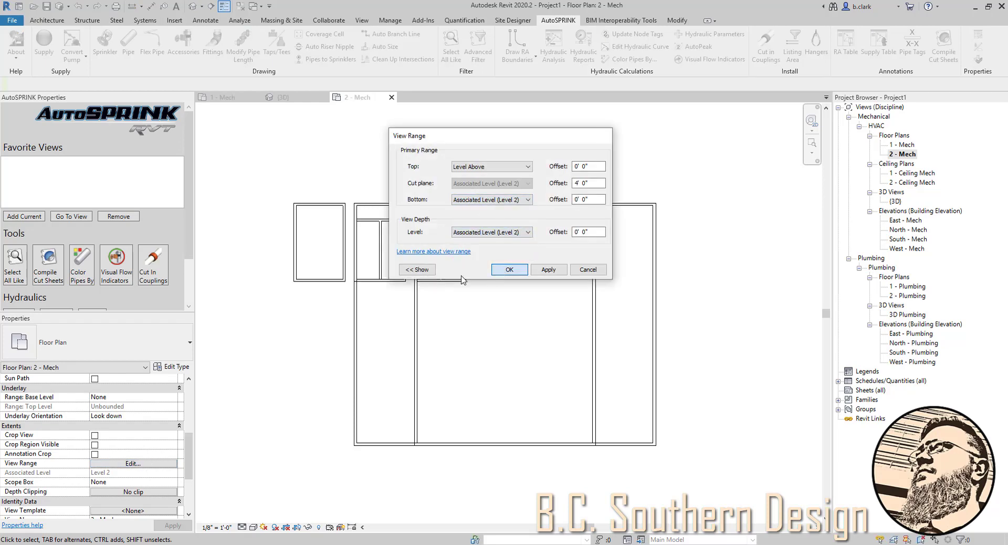
{"action": "left_click", "coordinate": [501, 269]}
{"action": "scroll", "coordinate": [279, 336], "scroll_direction": "down", "scroll_amount": 2}
{"action": "scroll", "coordinate": [303, 299], "scroll_direction": "up", "scroll_amount": 4}
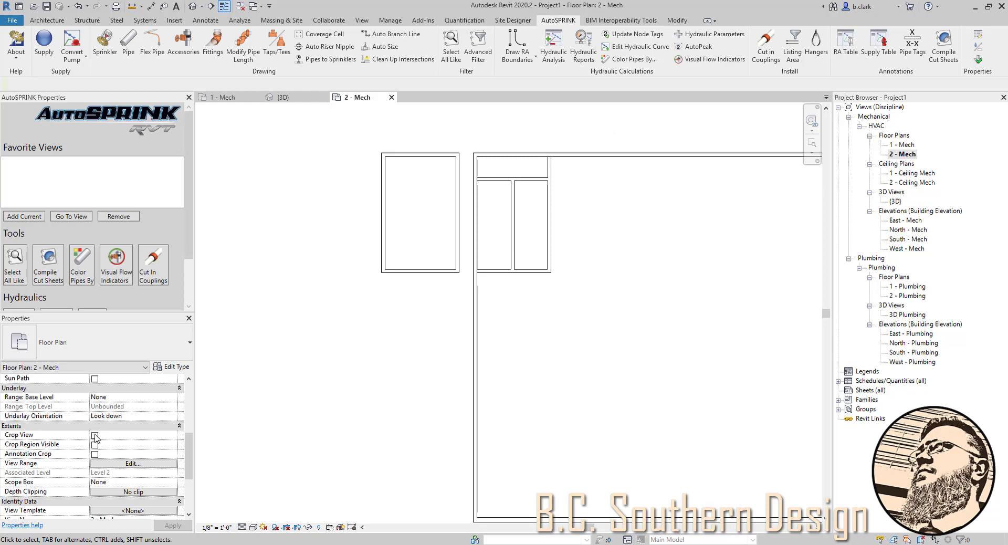
Turn on the visible crop region, pull its sides in and break it around the mezzanine.
{"action": "left_click", "coordinate": [95, 445]}
{"action": "left_click", "coordinate": [95, 444]}
{"action": "scroll", "coordinate": [418, 364], "scroll_direction": "down", "scroll_amount": 4}
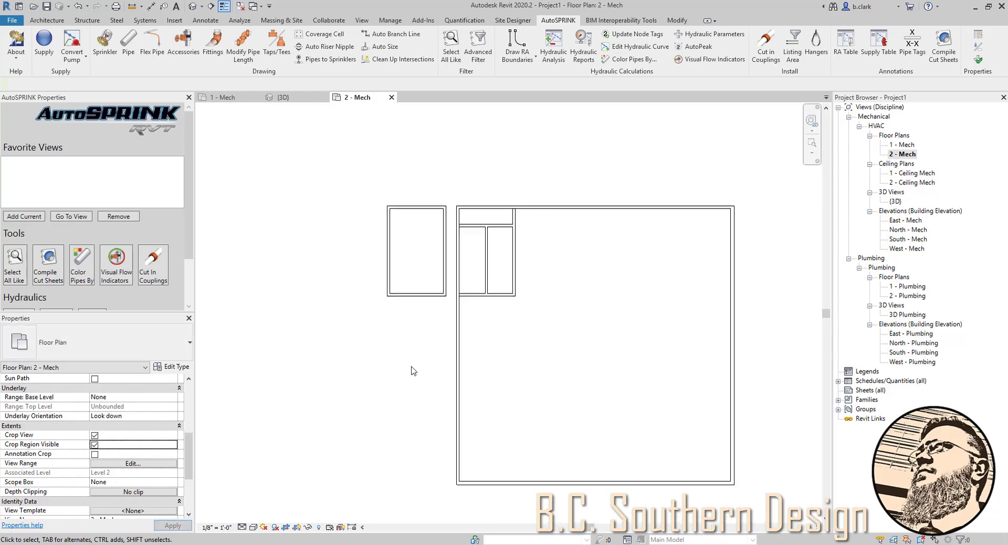
{"action": "left_click", "coordinate": [662, 375]}
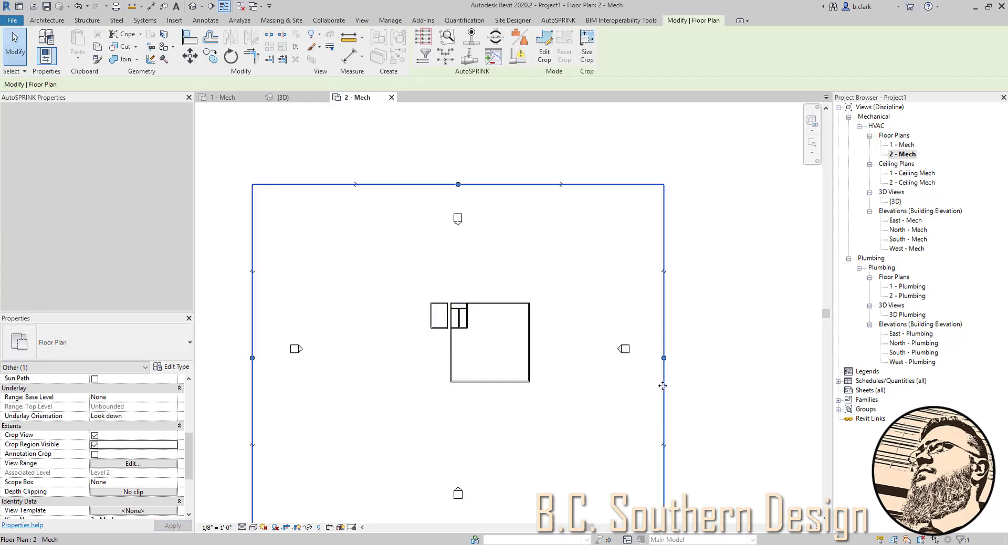
{"action": "left_click_drag", "start_coordinate": [662, 358], "coordinate": [447, 365]}
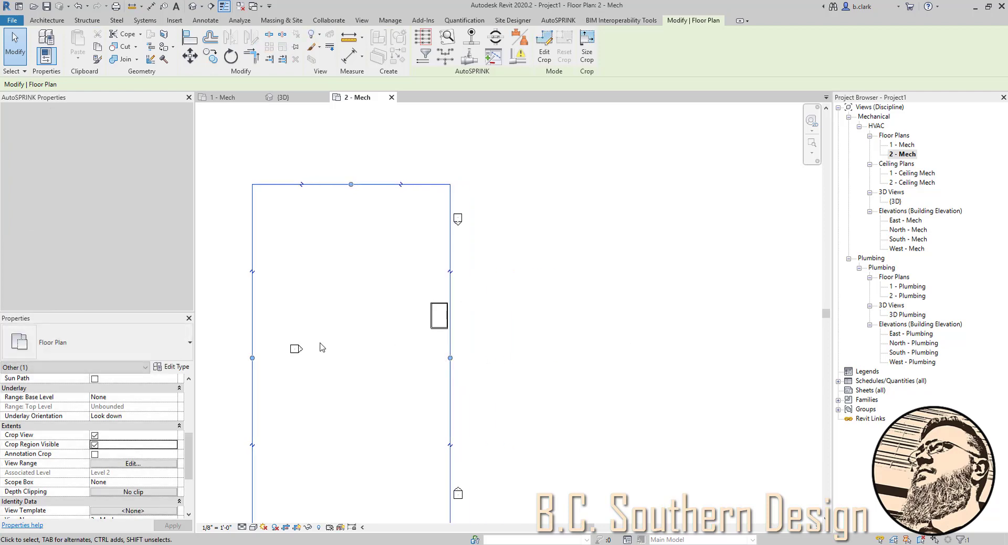
{"action": "left_click_drag", "start_coordinate": [253, 359], "coordinate": [424, 358]}
{"action": "left_click", "coordinate": [448, 188]}
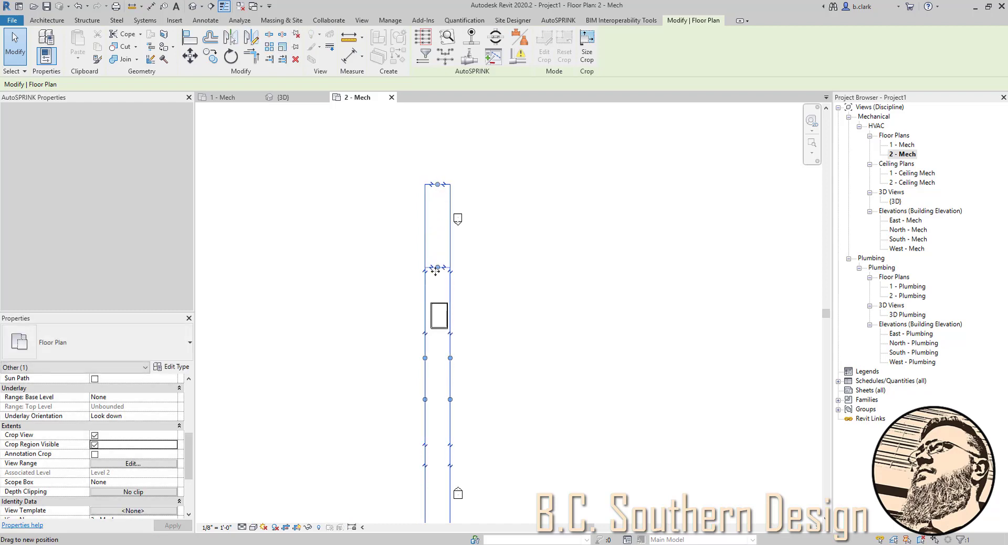
{"action": "left_click_drag", "start_coordinate": [434, 240], "coordinate": [438, 296]}
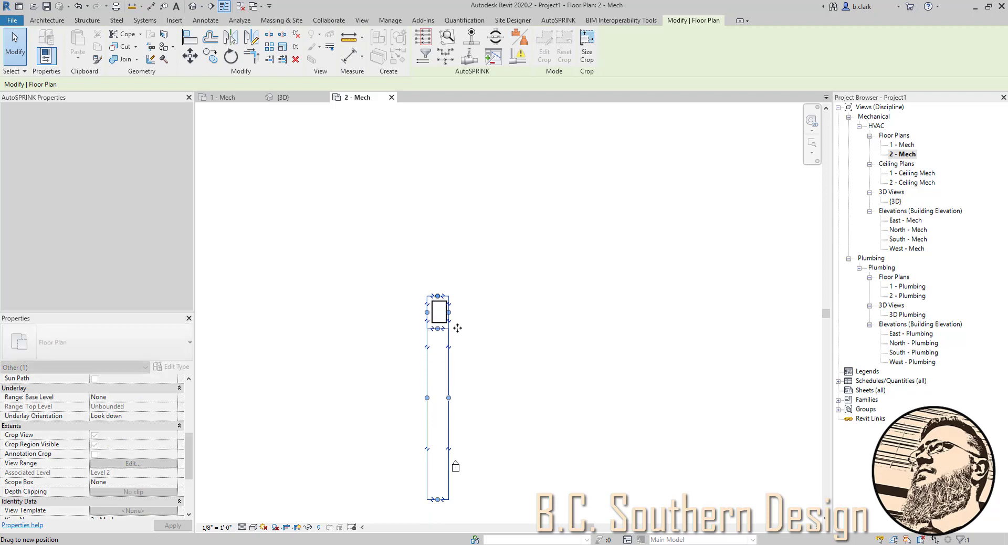
{"action": "left_click", "coordinate": [400, 328]}
Switch to the 1 - Mech plan and select the Example DWG with Mezz.DWG import.
{"action": "scroll", "coordinate": [419, 312], "scroll_direction": "up", "scroll_amount": 2}
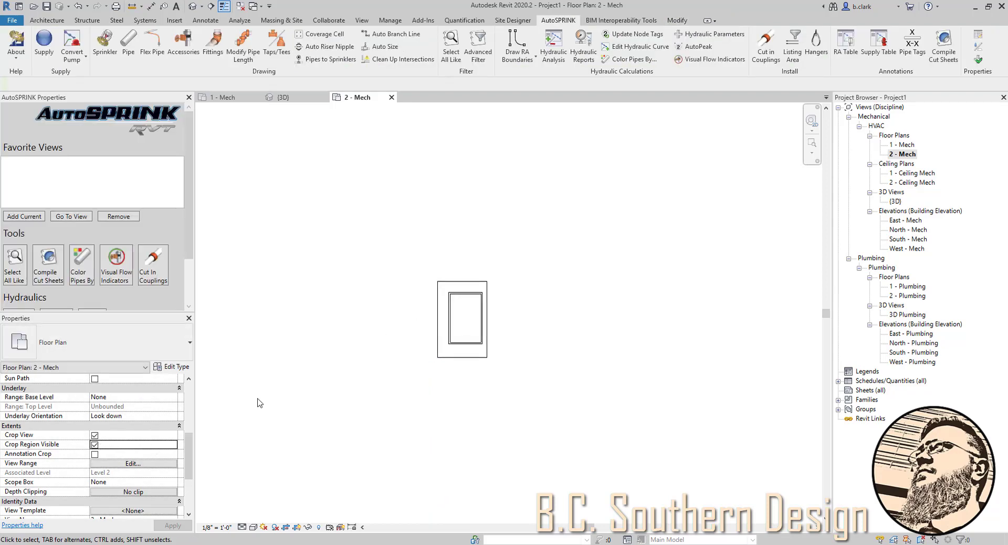
{"action": "left_click", "coordinate": [242, 97]}
{"action": "scroll", "coordinate": [385, 226], "scroll_direction": "up", "scroll_amount": 1}
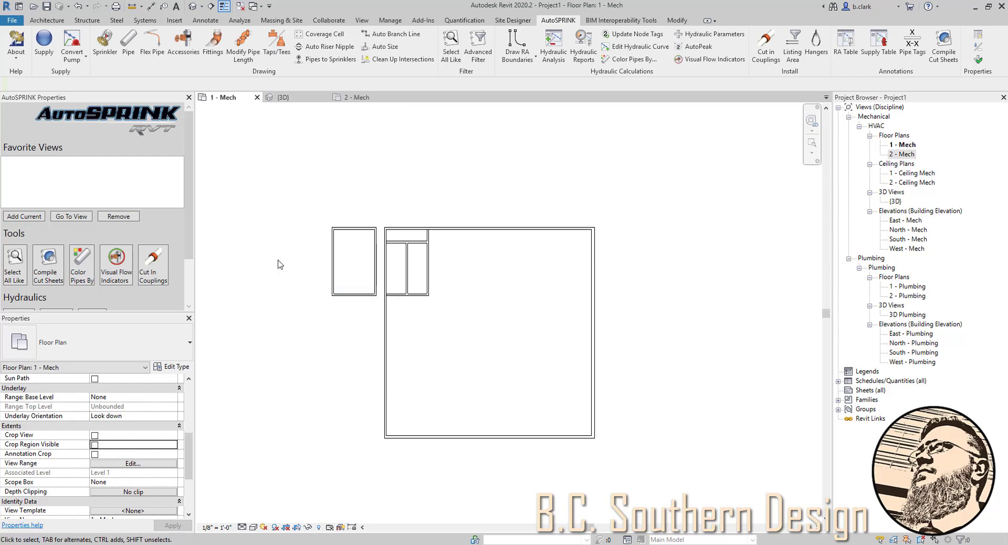
{"action": "scroll", "coordinate": [281, 265], "scroll_direction": "up", "scroll_amount": 1}
{"action": "scroll", "coordinate": [269, 315], "scroll_direction": "down", "scroll_amount": 1}
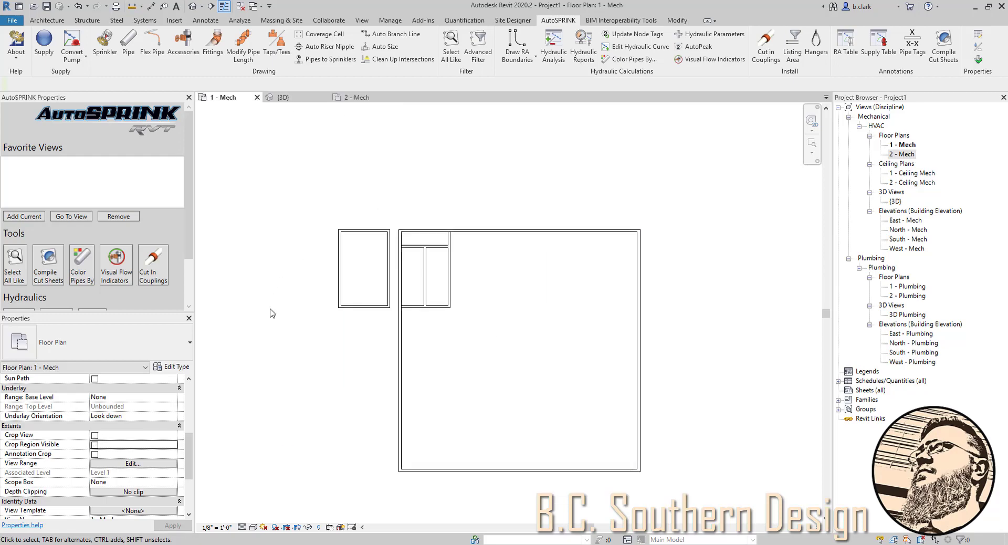
{"action": "left_click", "coordinate": [389, 277]}
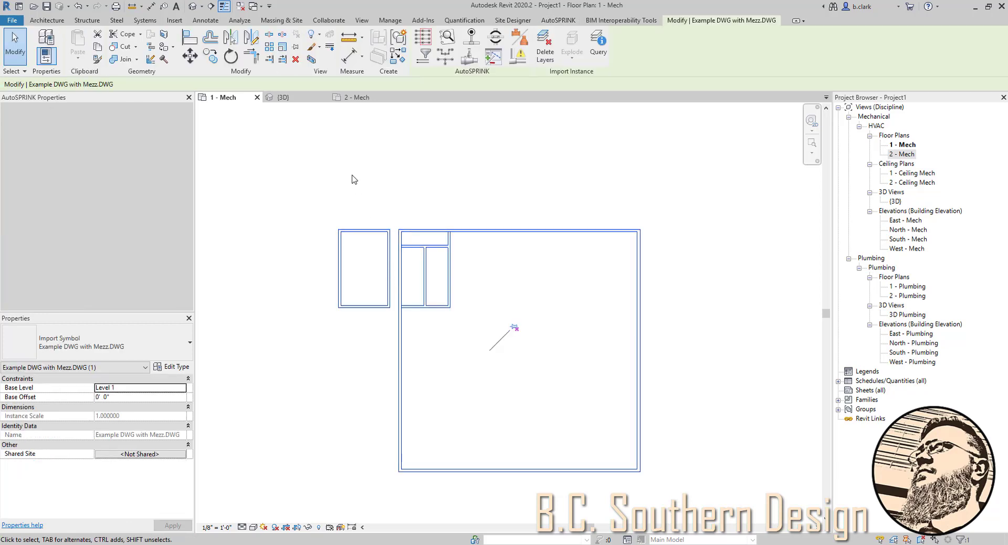
Start the Pipe tool (PI) with a 19' 0" middle elevation.
{"action": "key", "text": "p"}
{"action": "key", "text": "i"}
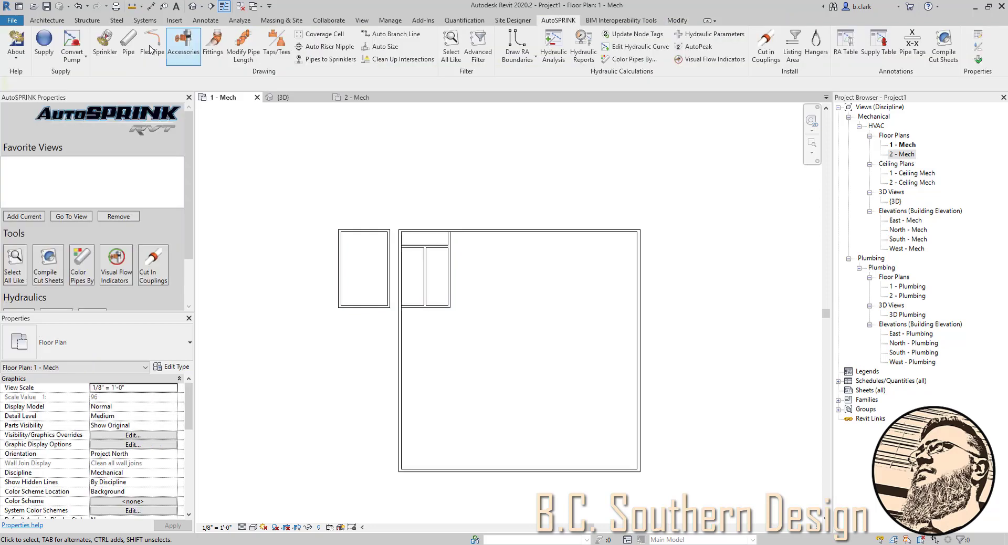
{"action": "left_click", "coordinate": [269, 84]}
{"action": "left_click", "coordinate": [245, 83]}
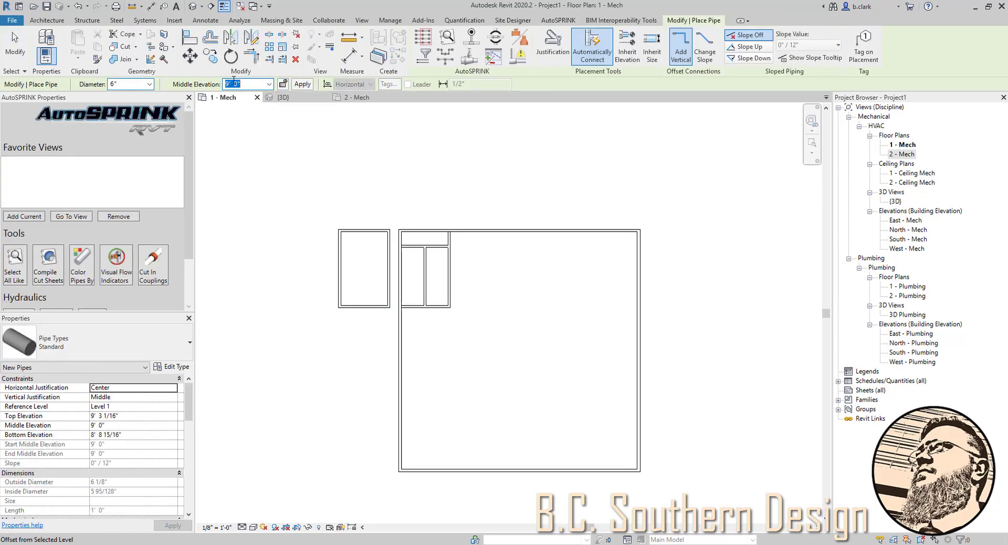
{"action": "left_click", "coordinate": [228, 83]}
{"action": "type", "text": "1"}
{"action": "key", "text": "Return"}
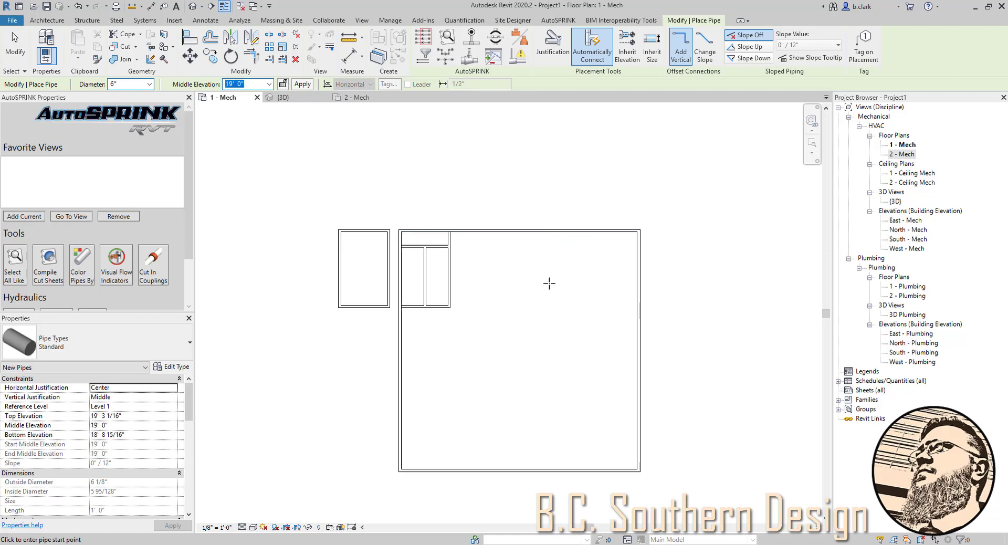
Draw the 6" pipe from inside the large room leftward across the upper plan.
{"action": "scroll", "coordinate": [560, 245], "scroll_direction": "up", "scroll_amount": 2}
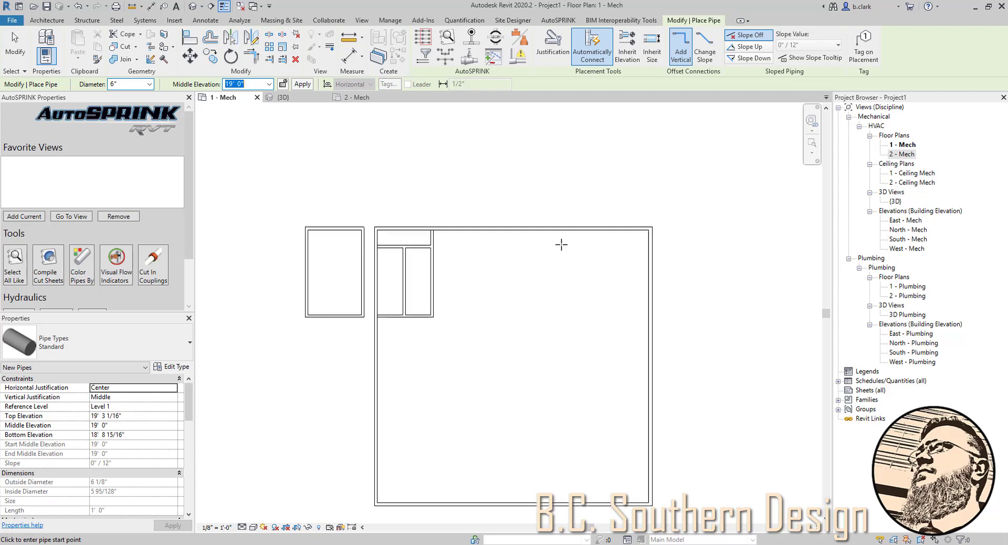
{"action": "left_click", "coordinate": [641, 240]}
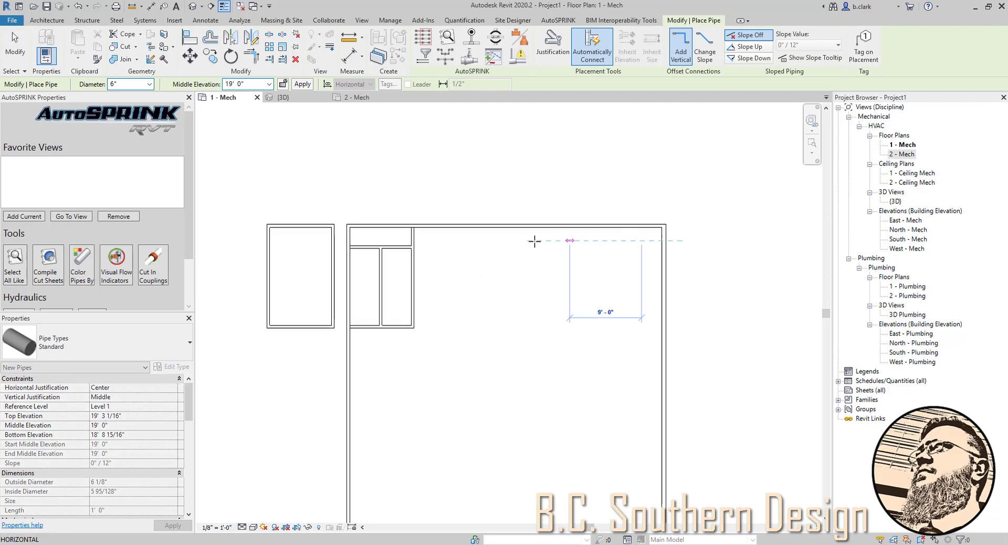
{"action": "left_click", "coordinate": [375, 234]}
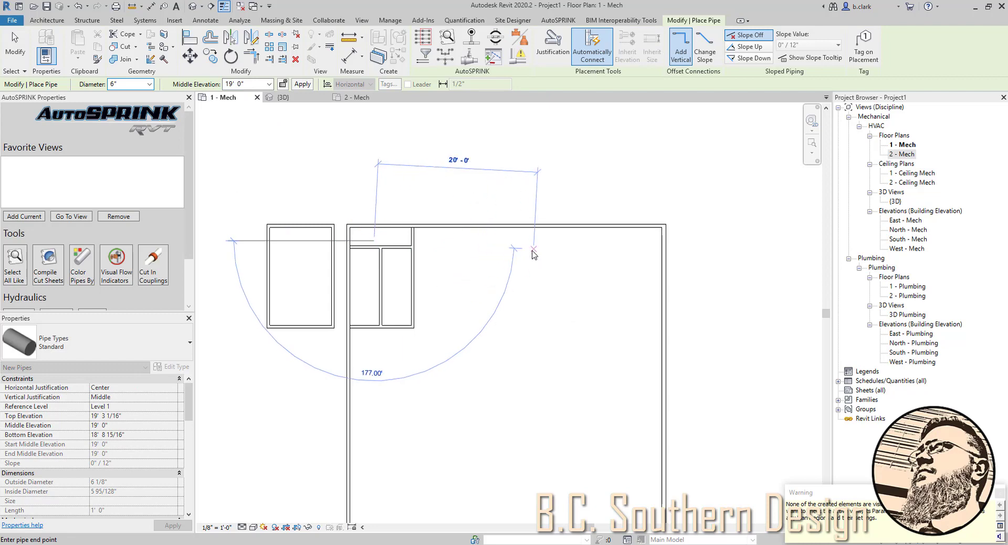
{"action": "key", "text": "Escape"}
{"action": "key", "text": "Escape"}
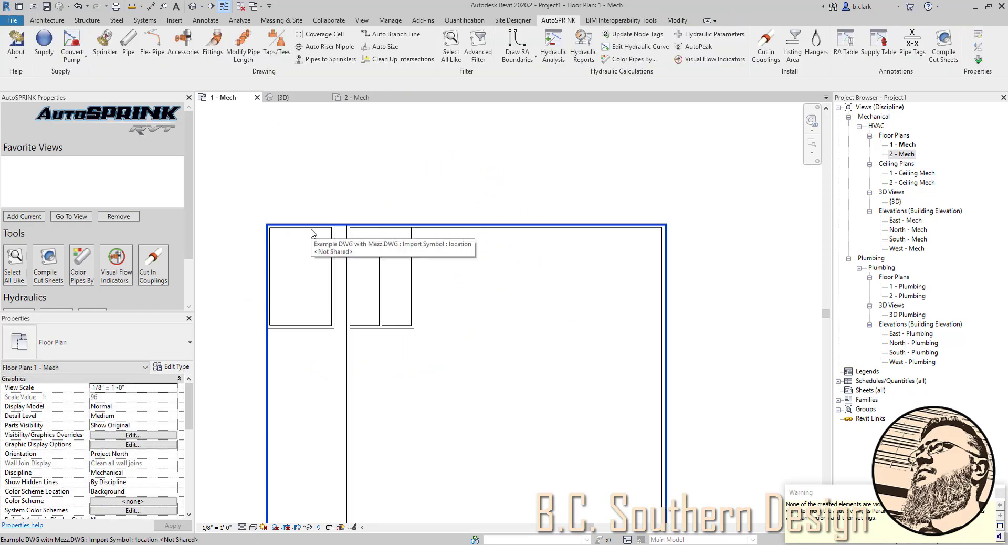
Set the 1 - Mech view range Top to Unlimited, then select the Level 2 DWG import.
{"action": "scroll", "coordinate": [349, 158], "scroll_direction": "down", "scroll_amount": 2}
{"action": "scroll", "coordinate": [157, 420], "scroll_direction": "down", "scroll_amount": 2}
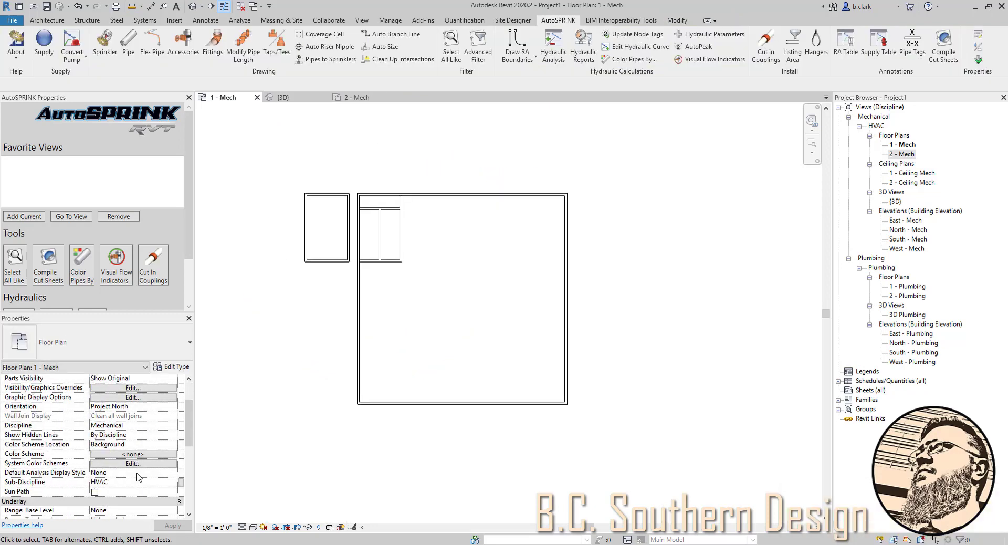
{"action": "scroll", "coordinate": [142, 462], "scroll_direction": "down", "scroll_amount": 5}
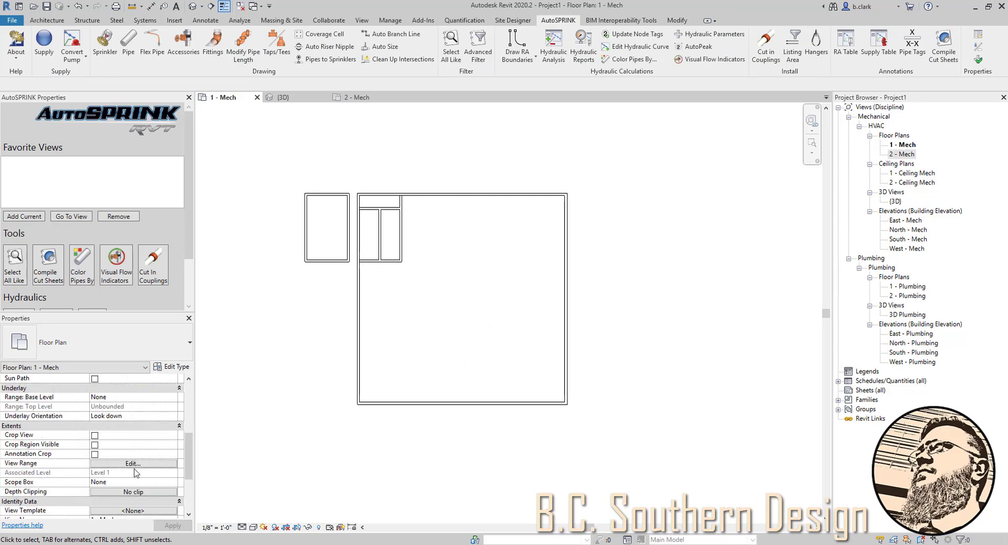
{"action": "left_click", "coordinate": [138, 463]}
{"action": "left_click", "coordinate": [504, 167]}
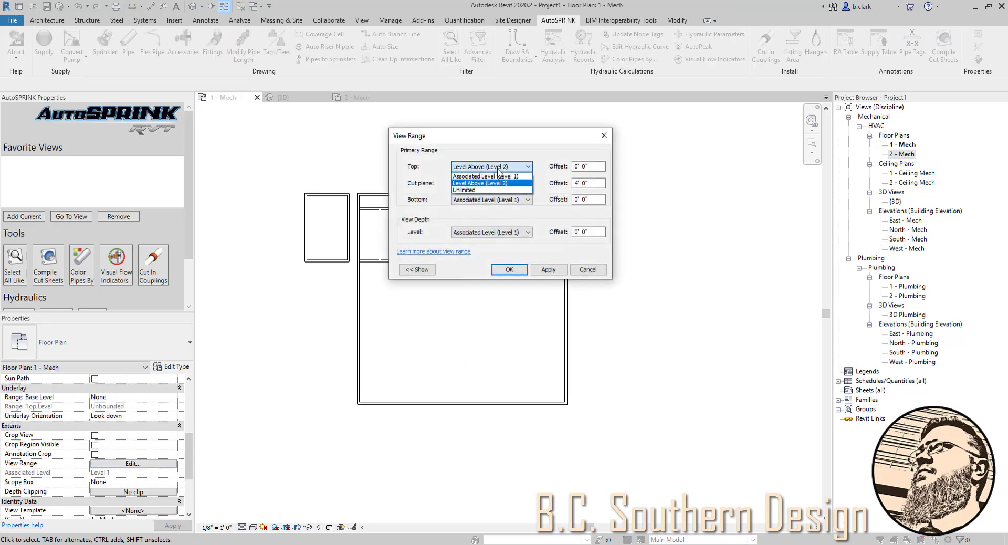
{"action": "left_click", "coordinate": [464, 189]}
{"action": "left_click", "coordinate": [512, 271]}
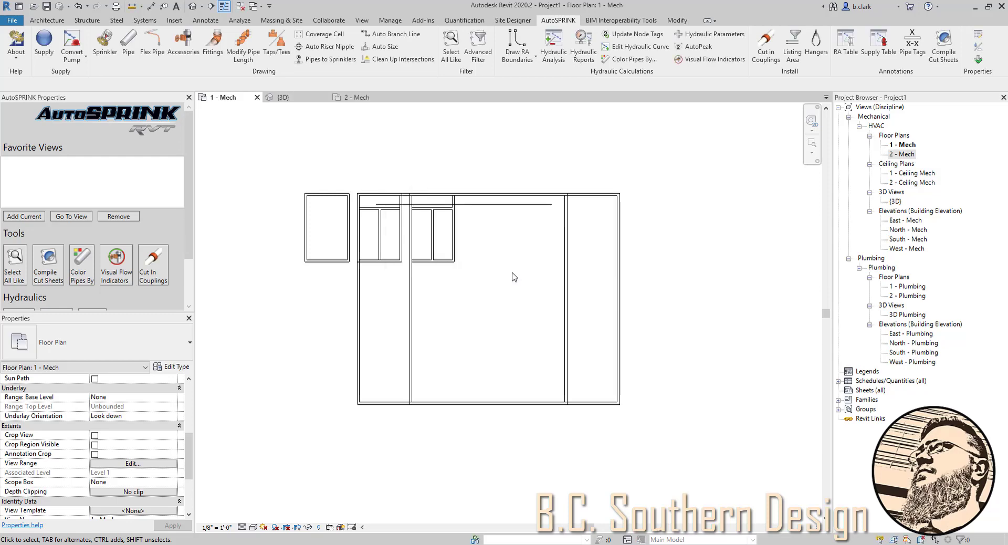
{"action": "left_click", "coordinate": [433, 257]}
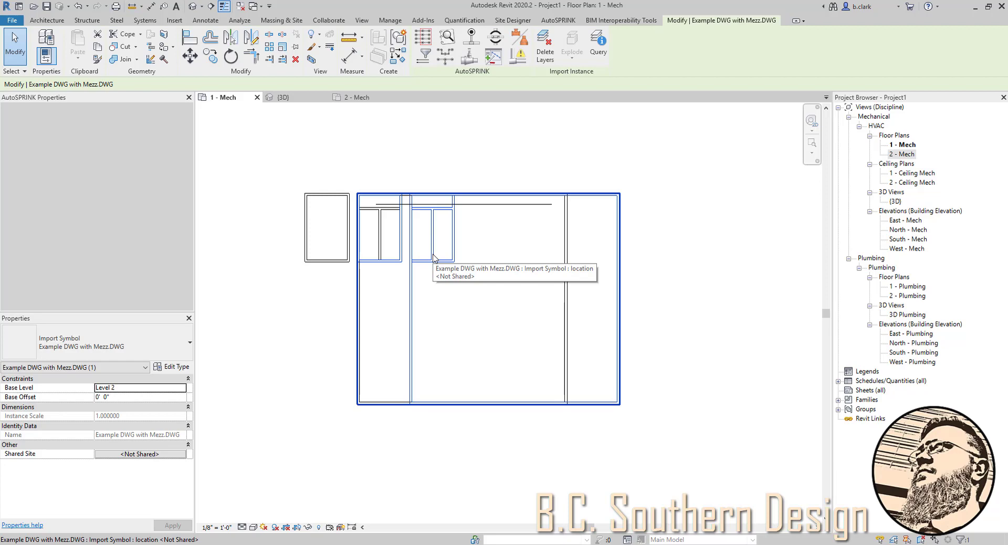
Hide the Example DWG with Mezz.DWG import in this view with Hide in View > Elements.
{"action": "right_click", "coordinate": [434, 256]}
{"action": "mouse_move", "coordinate": [508, 305]}
{"action": "left_click", "coordinate": [572, 304]}
{"action": "scroll", "coordinate": [327, 186], "scroll_direction": "up", "scroll_amount": 2}
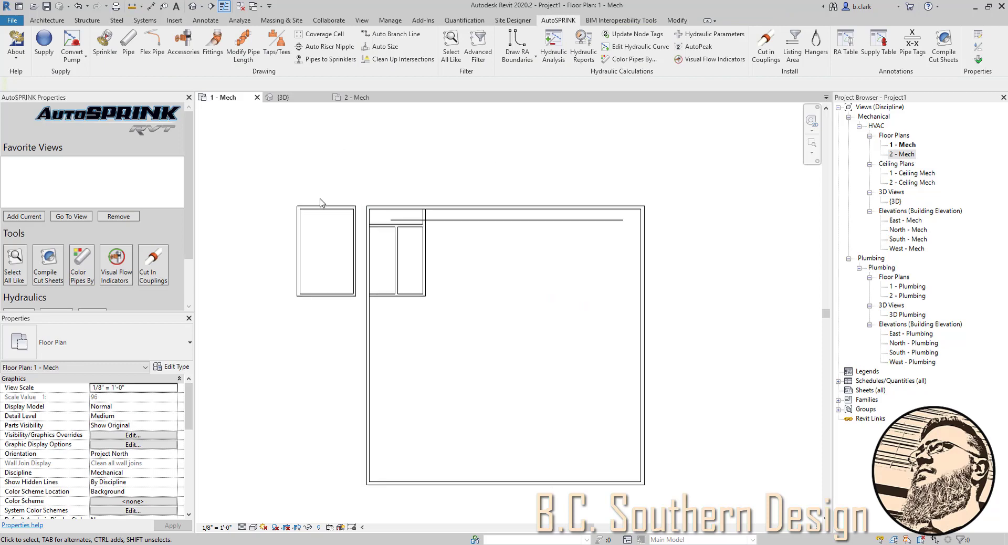
{"action": "scroll", "coordinate": [323, 202], "scroll_direction": "down", "scroll_amount": 2}
{"action": "scroll", "coordinate": [105, 454], "scroll_direction": "down", "scroll_amount": 6}
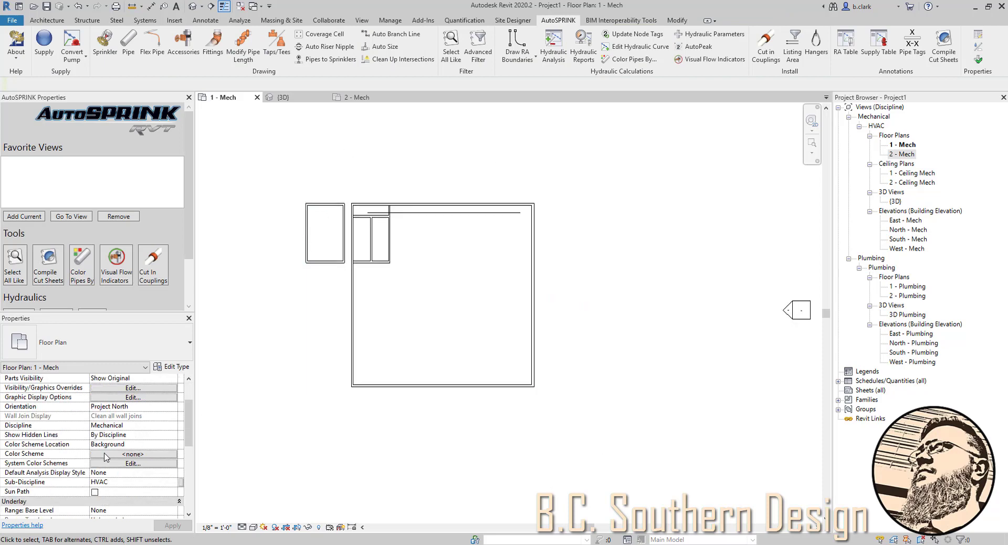
Show the crop region and drag its right, left, top and bottom edges tight around the large room.
{"action": "left_click", "coordinate": [95, 445]}
{"action": "scroll", "coordinate": [597, 349], "scroll_direction": "down", "scroll_amount": 4}
{"action": "left_click", "coordinate": [708, 361]}
{"action": "left_click_drag", "start_coordinate": [711, 361], "coordinate": [577, 344]}
{"action": "scroll", "coordinate": [364, 377], "scroll_direction": "up", "scroll_amount": 1}
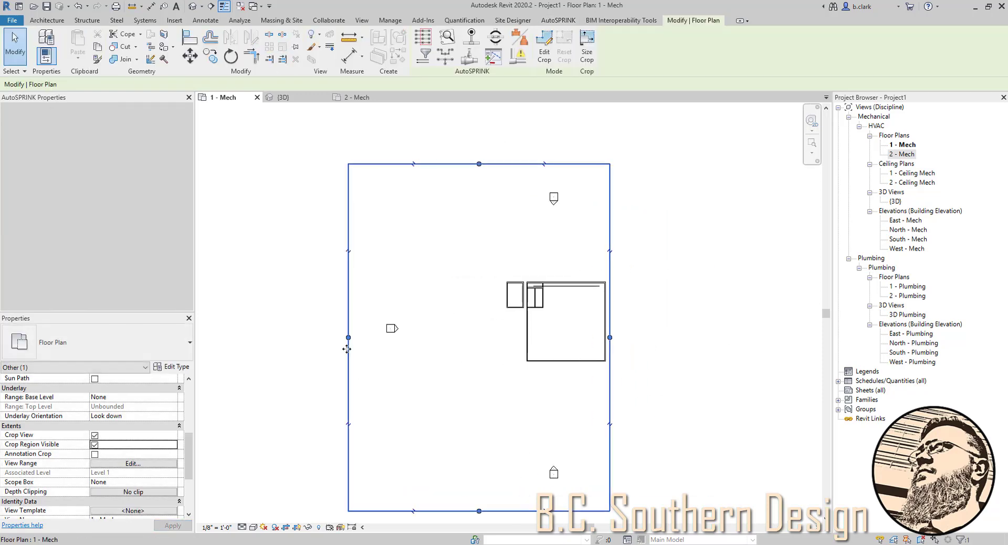
{"action": "left_click_drag", "start_coordinate": [348, 338], "coordinate": [524, 331]}
{"action": "left_click_drag", "start_coordinate": [567, 164], "coordinate": [568, 277]}
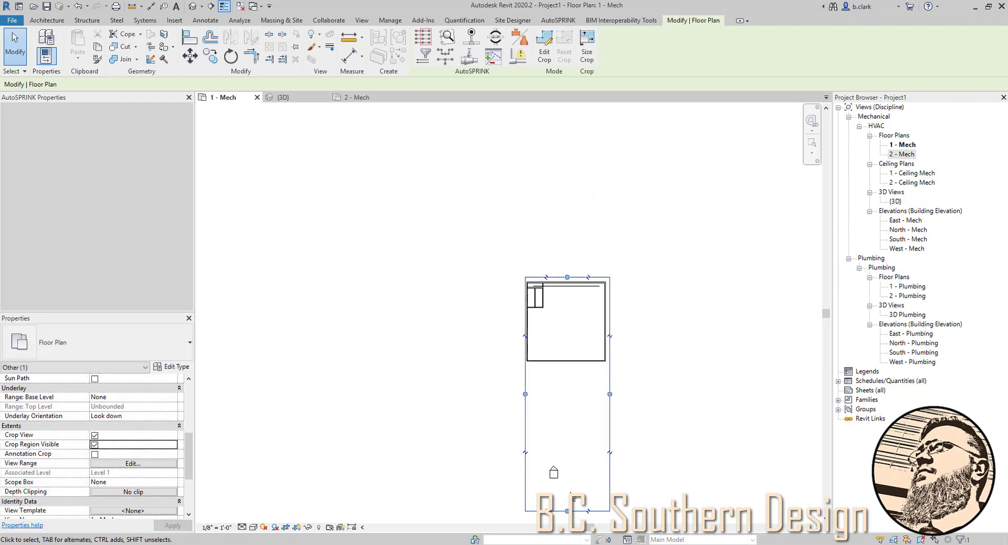
{"action": "left_click_drag", "start_coordinate": [566, 510], "coordinate": [571, 362]}
{"action": "left_click", "coordinate": [484, 333]}
{"action": "scroll", "coordinate": [524, 336], "scroll_direction": "up", "scroll_amount": 4}
{"action": "scroll", "coordinate": [404, 322], "scroll_direction": "up", "scroll_amount": 5}
Use Create Similar on the high pipe to branch a new pipe left across the mezzanine rooms.
{"action": "right_click", "coordinate": [454, 214]}
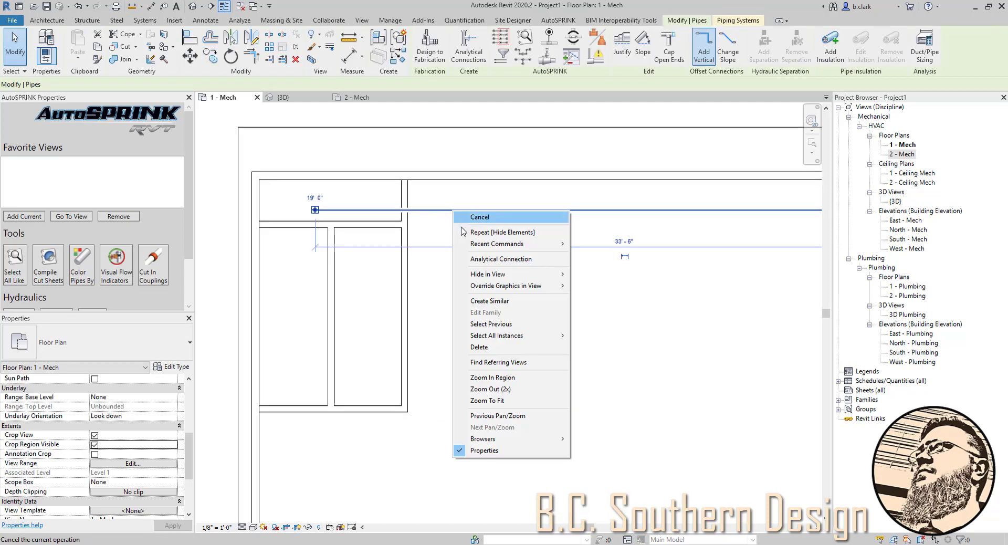
{"action": "left_click", "coordinate": [493, 301]}
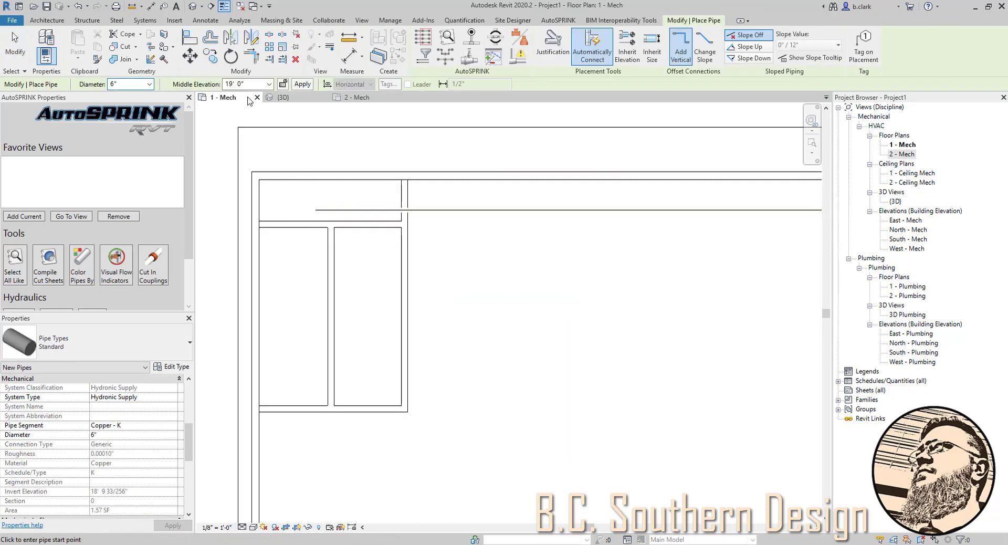
{"action": "left_click", "coordinate": [422, 210]}
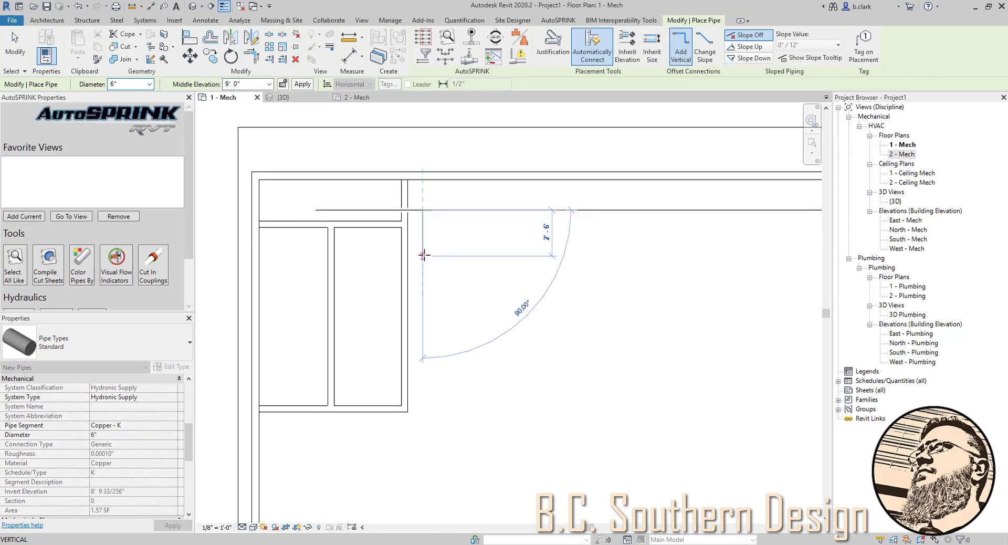
{"action": "left_click", "coordinate": [303, 256]}
{"action": "key", "text": "Escape"}
{"action": "key", "text": "Escape"}
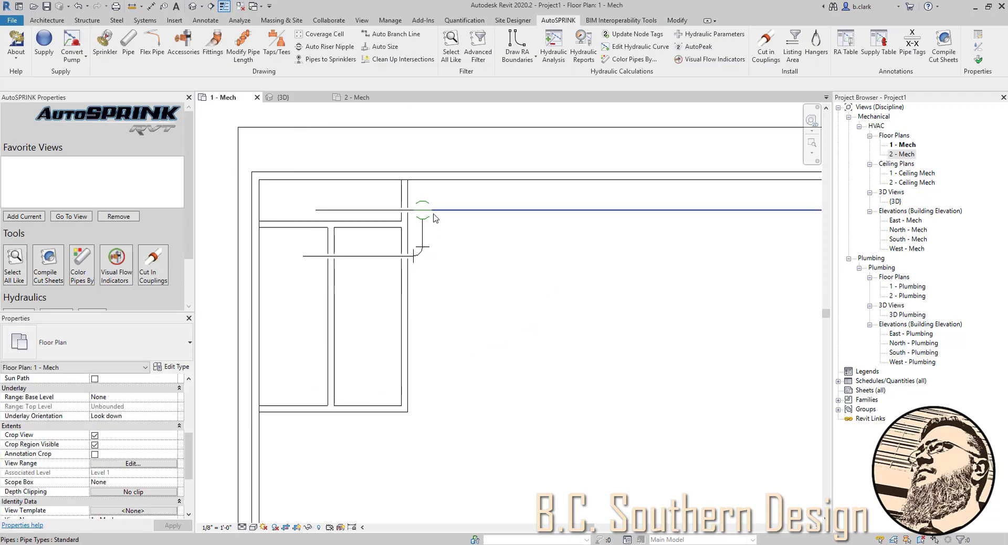
{"action": "scroll", "coordinate": [423, 242], "scroll_direction": "down", "scroll_amount": 2}
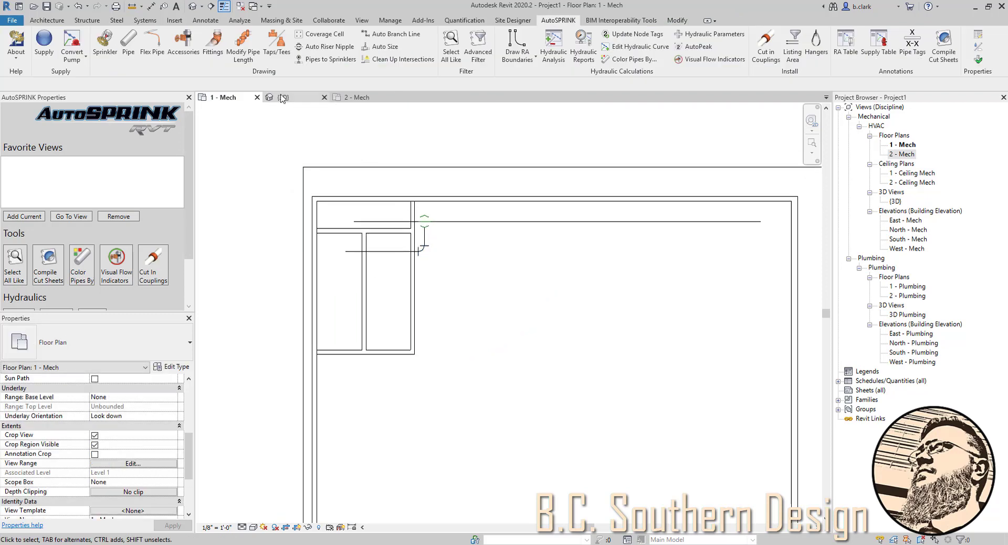
{"action": "left_click", "coordinate": [358, 97]}
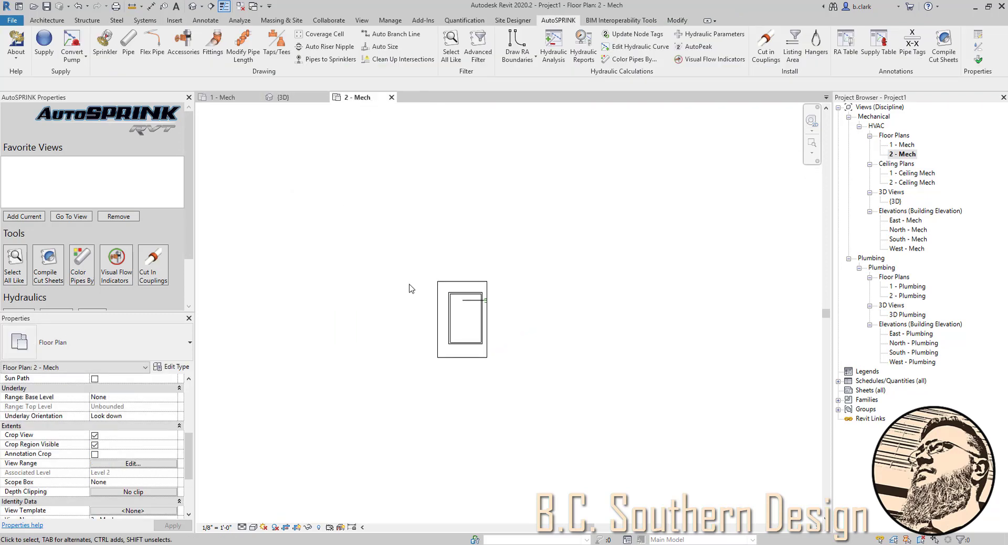
{"action": "scroll", "coordinate": [506, 305], "scroll_direction": "up", "scroll_amount": 3}
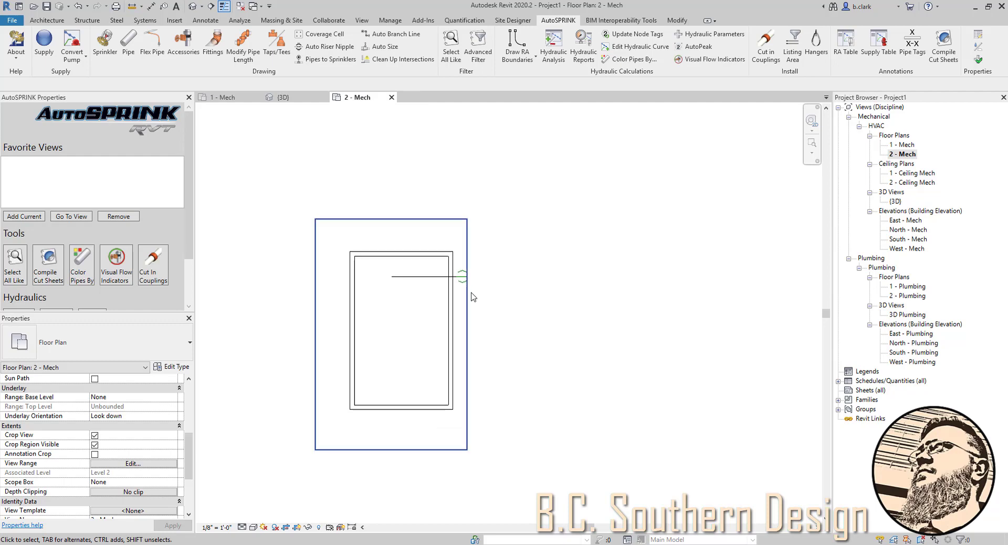
{"action": "left_click", "coordinate": [472, 297]}
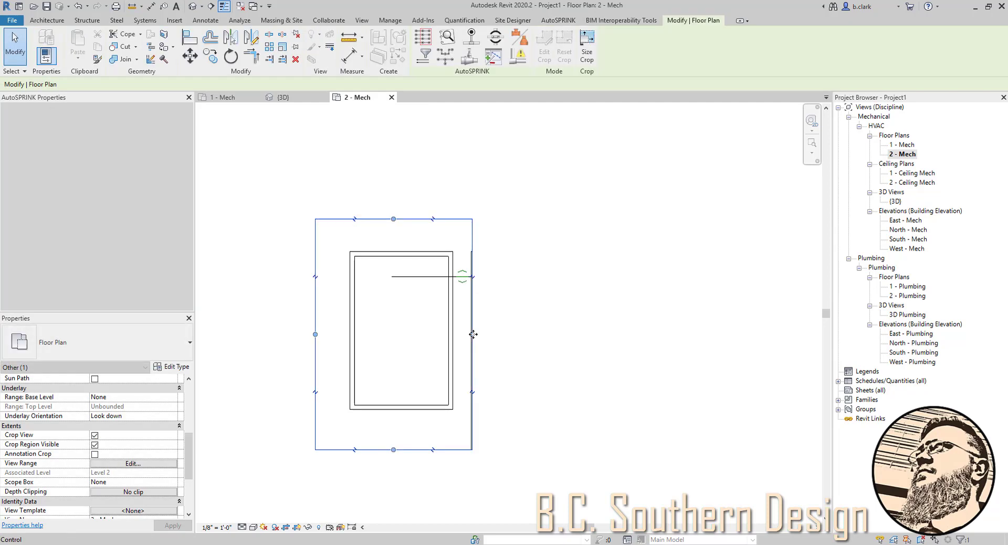
{"action": "key", "text": "Escape"}
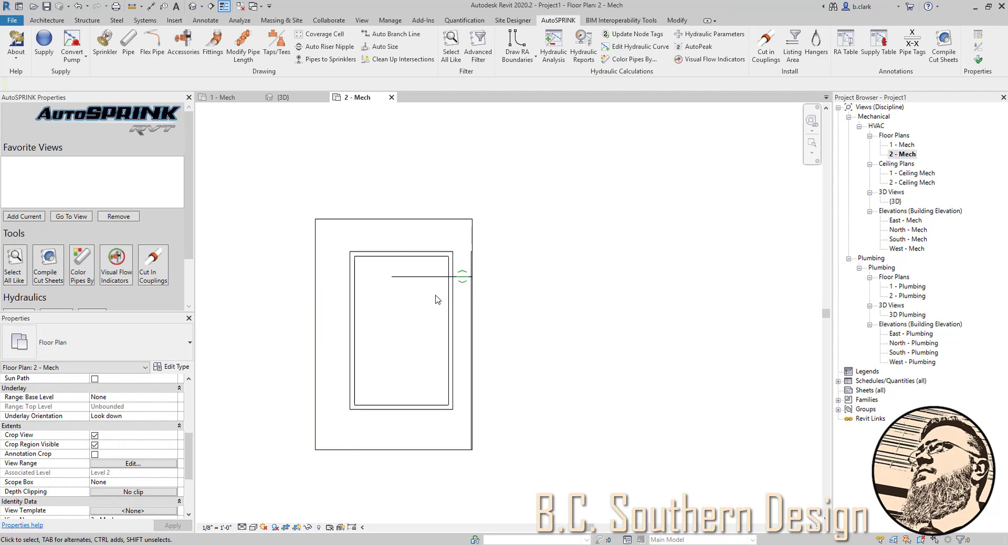
{"action": "scroll", "coordinate": [435, 300], "scroll_direction": "down", "scroll_amount": 1}
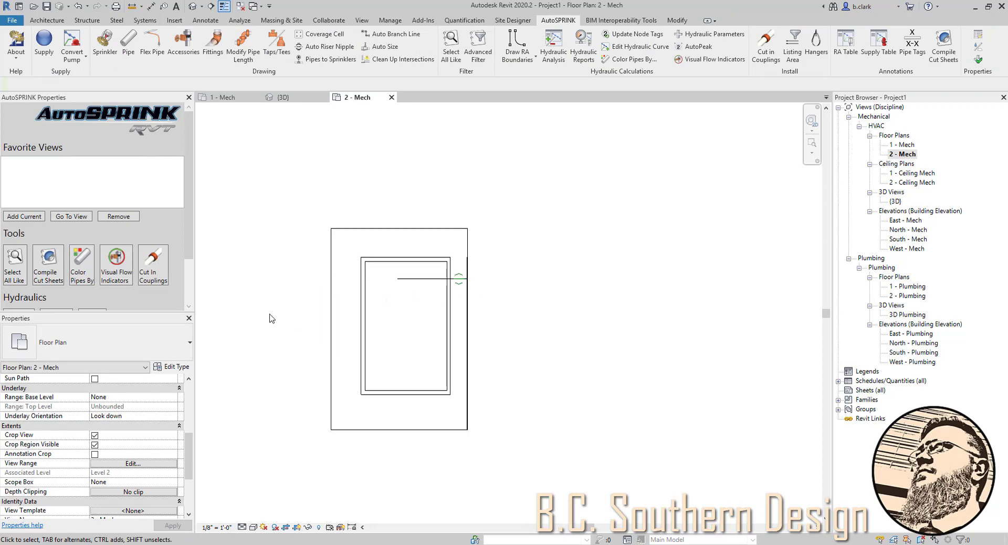
In 1 - Mech, start a Callout that references Floor Plan: 2 - Mech.
{"action": "left_click", "coordinate": [226, 98]}
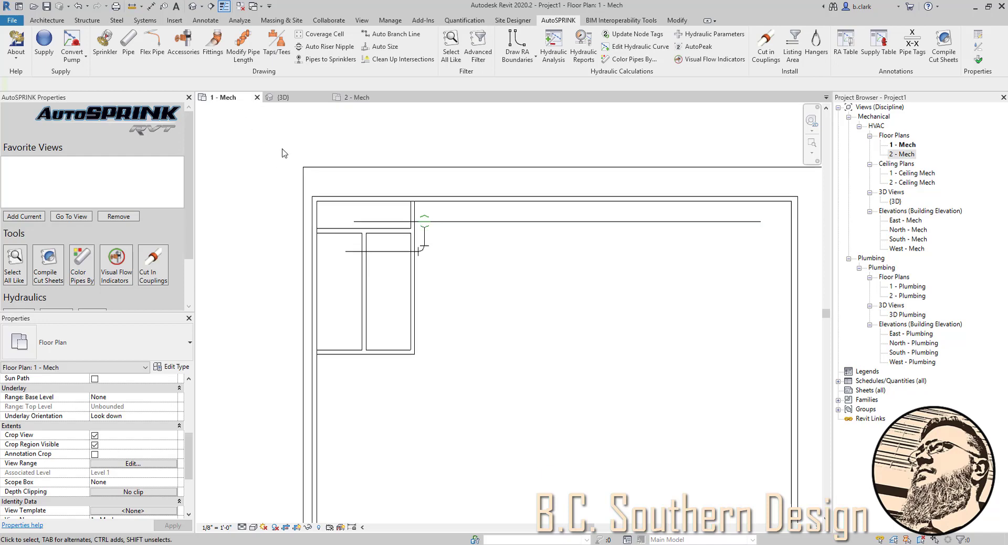
{"action": "scroll", "coordinate": [278, 157], "scroll_direction": "down", "scroll_amount": 1}
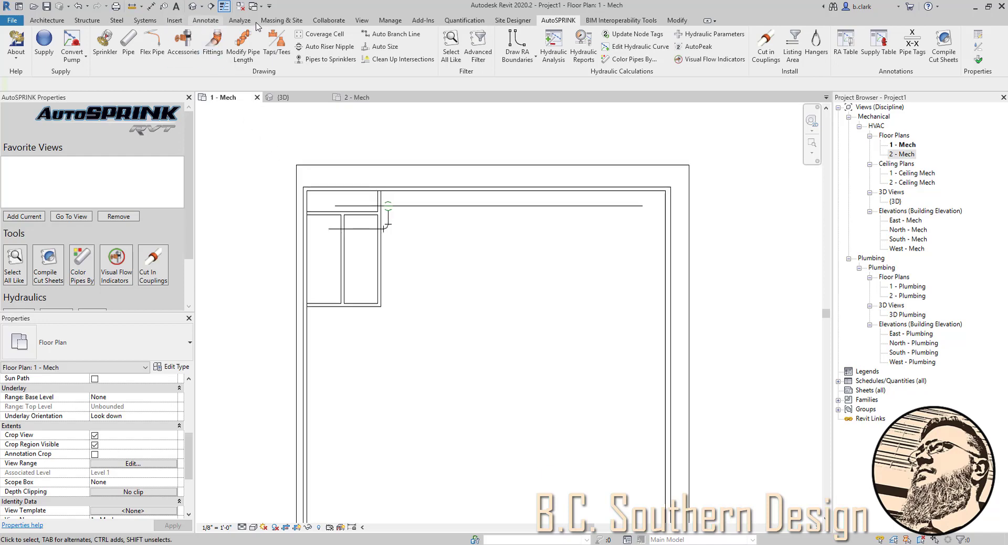
{"action": "left_click", "coordinate": [358, 23]}
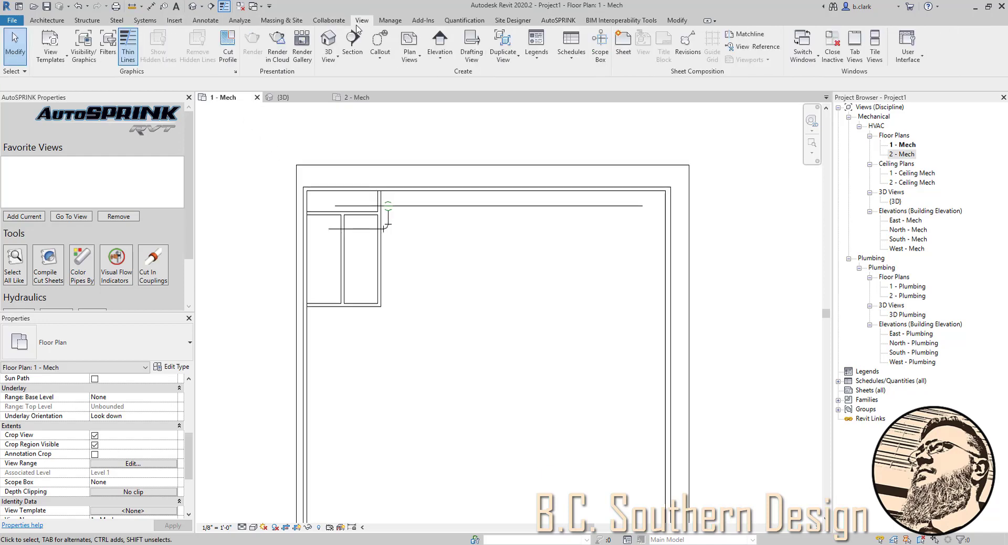
{"action": "left_click", "coordinate": [380, 42]}
{"action": "left_click", "coordinate": [418, 41]}
{"action": "left_click", "coordinate": [459, 54]}
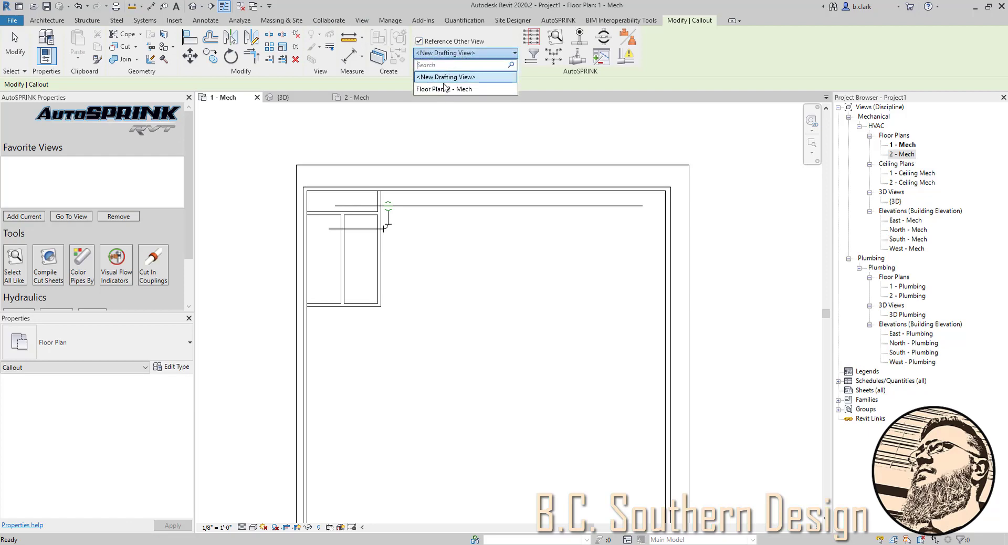
{"action": "left_click", "coordinate": [446, 89]}
Draw the callout rectangle around the mezzanine rooms and move its Sim bubble up-left.
{"action": "left_click", "coordinate": [301, 179]}
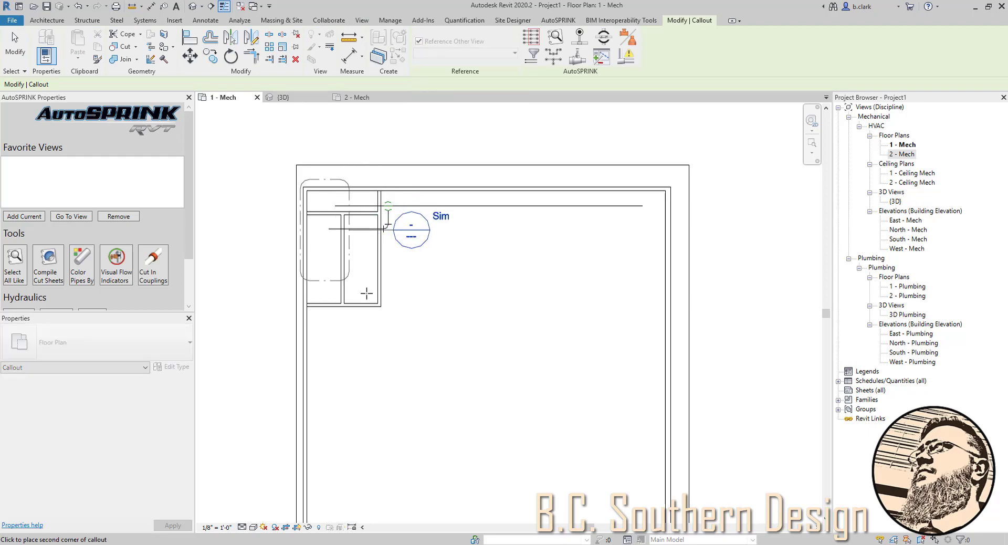
{"action": "left_click", "coordinate": [394, 323]}
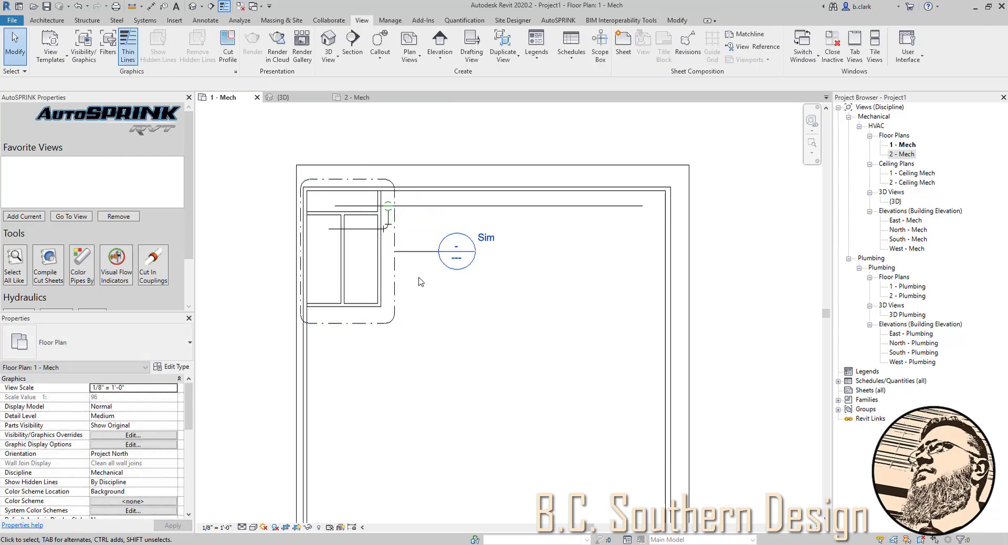
{"action": "left_click", "coordinate": [437, 257]}
{"action": "left_click_drag", "start_coordinate": [441, 251], "coordinate": [261, 151]}
{"action": "left_click", "coordinate": [331, 153]}
{"action": "scroll", "coordinate": [346, 194], "scroll_direction": "down", "scroll_amount": 2}
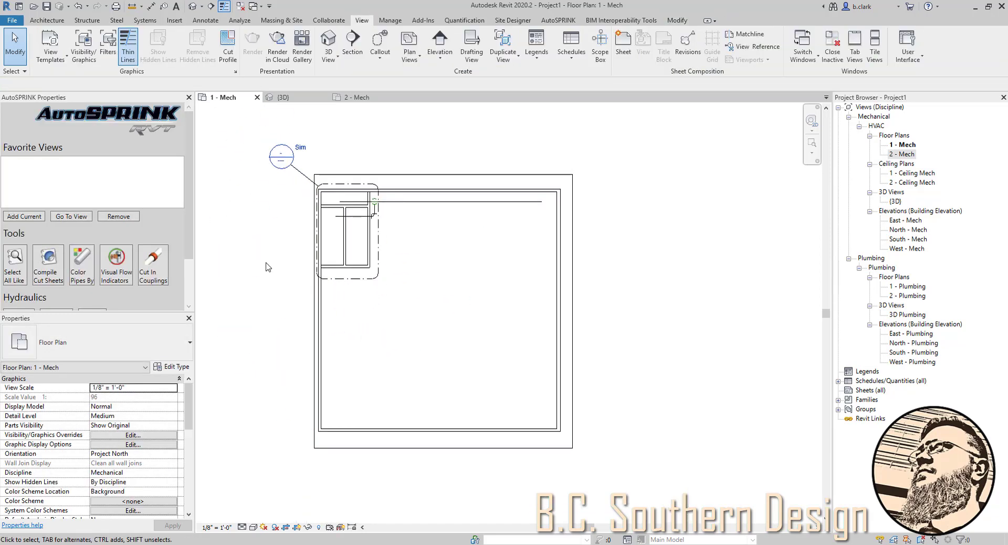